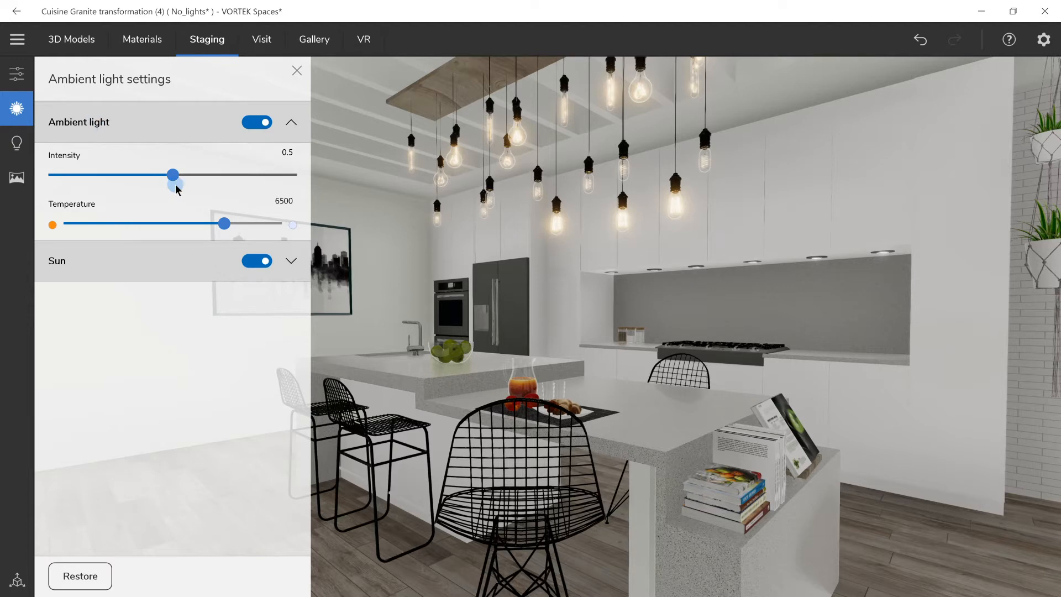
Turn the ambient light off and back on to compare the kitchen lighting, and close its settings
left_click(253, 123)
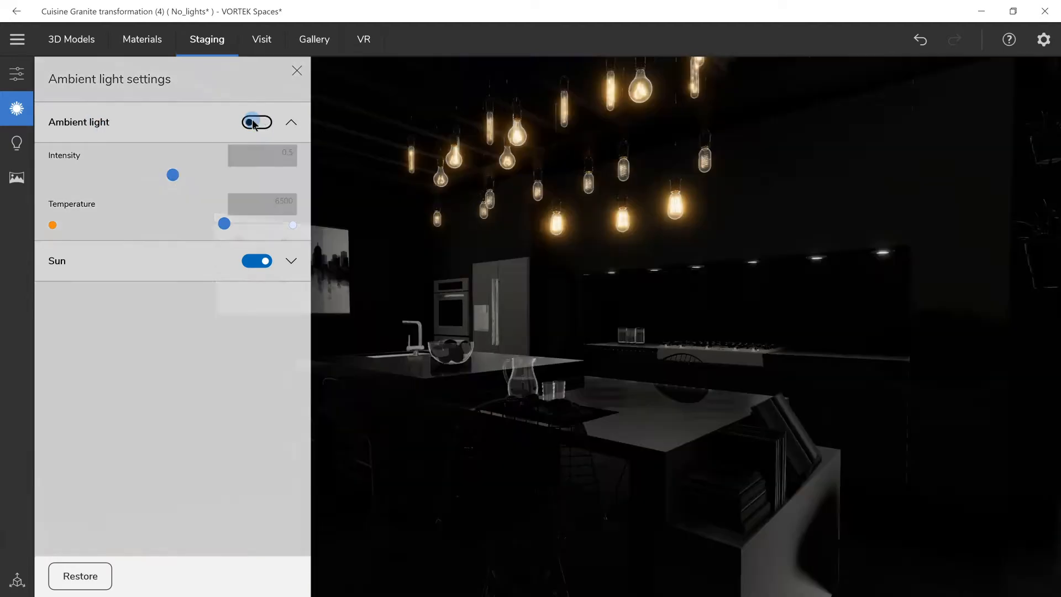
left_click(253, 123)
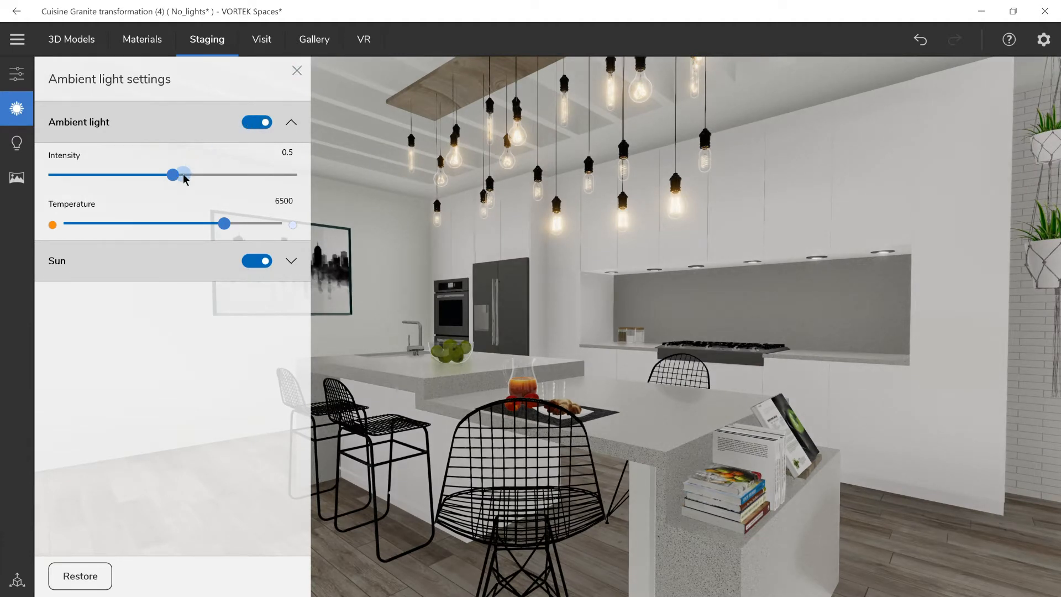
left_click(294, 72)
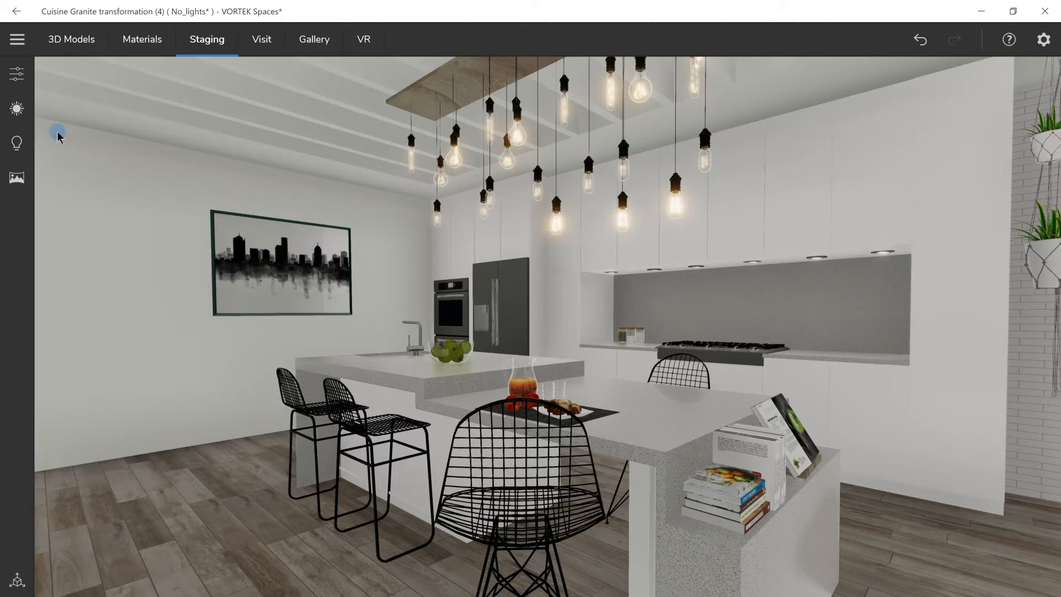
Add a new spot light on the ceiling in front of the skyline picture and select it
left_click(25, 147)
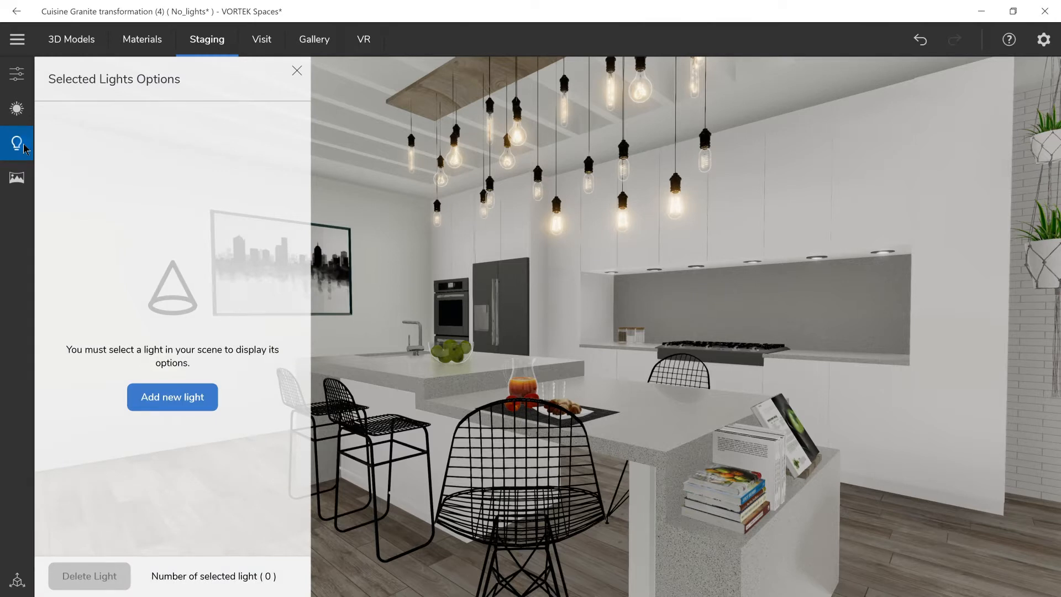
left_click(164, 397)
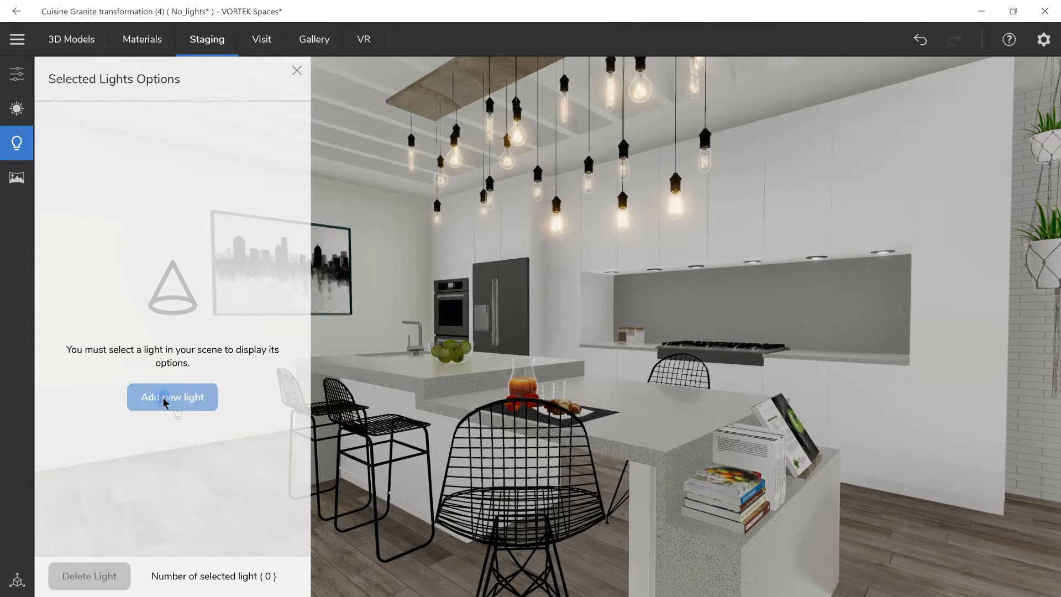
left_click_drag(164, 399, 291, 269)
mouse_move(417, 243)
left_mouse_down()
mouse_move(426, 237)
mouse_move(361, 192)
mouse_move(339, 207)
mouse_move(462, 213)
mouse_move(434, 241)
mouse_move(455, 160)
left_mouse_up()
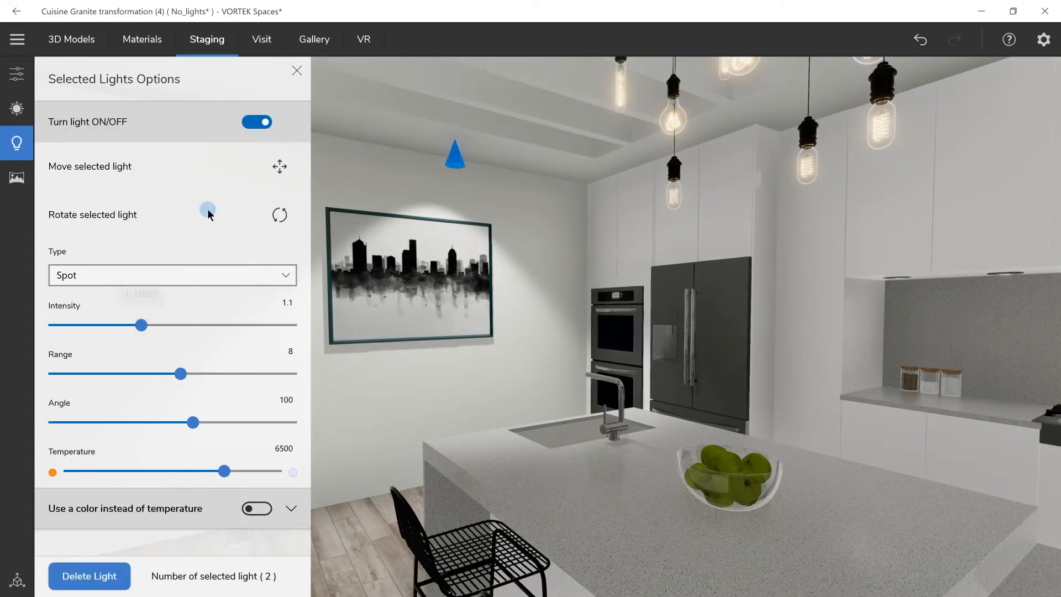
Reposition the selected spot light near the skyline picture and adjust its rotation
left_click(280, 165)
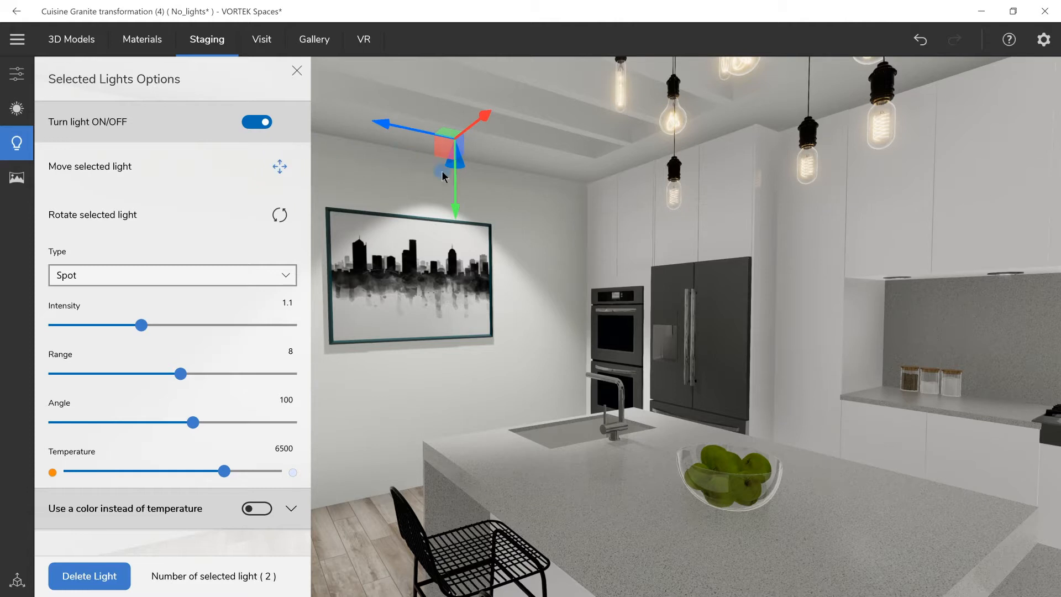
mouse_move(453, 170)
left_mouse_down()
mouse_move(455, 297)
mouse_move(482, 154)
mouse_move(546, 100)
mouse_move(489, 128)
left_mouse_up()
left_click(279, 215)
mouse_move(487, 187)
left_mouse_down()
mouse_move(485, 170)
mouse_move(491, 185)
mouse_move(501, 166)
mouse_move(489, 183)
left_mouse_up()
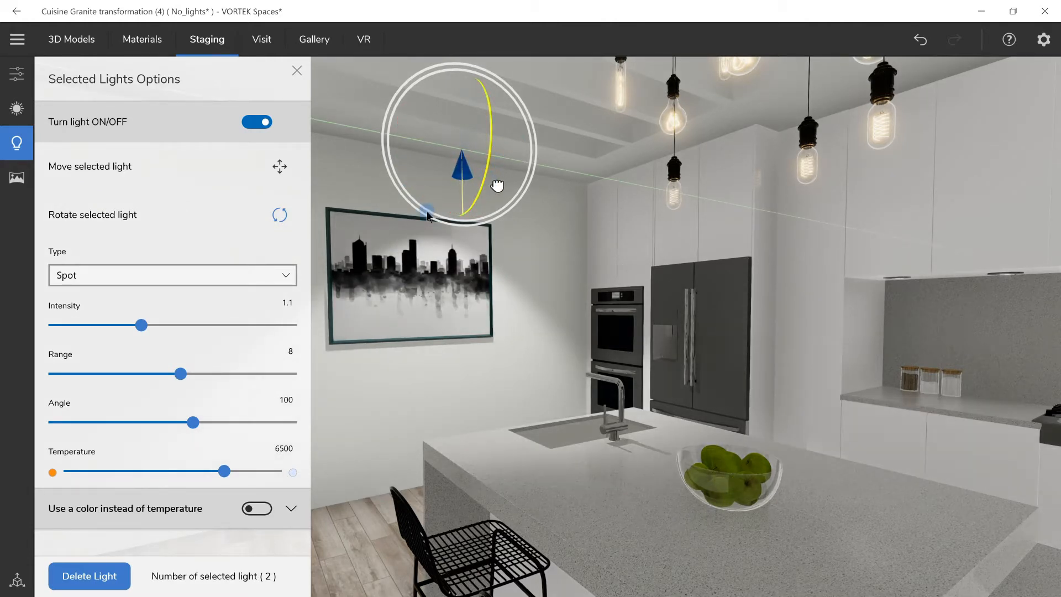
Switch the selected light's type to Point and back to Spot
left_click(237, 276)
left_click(226, 253)
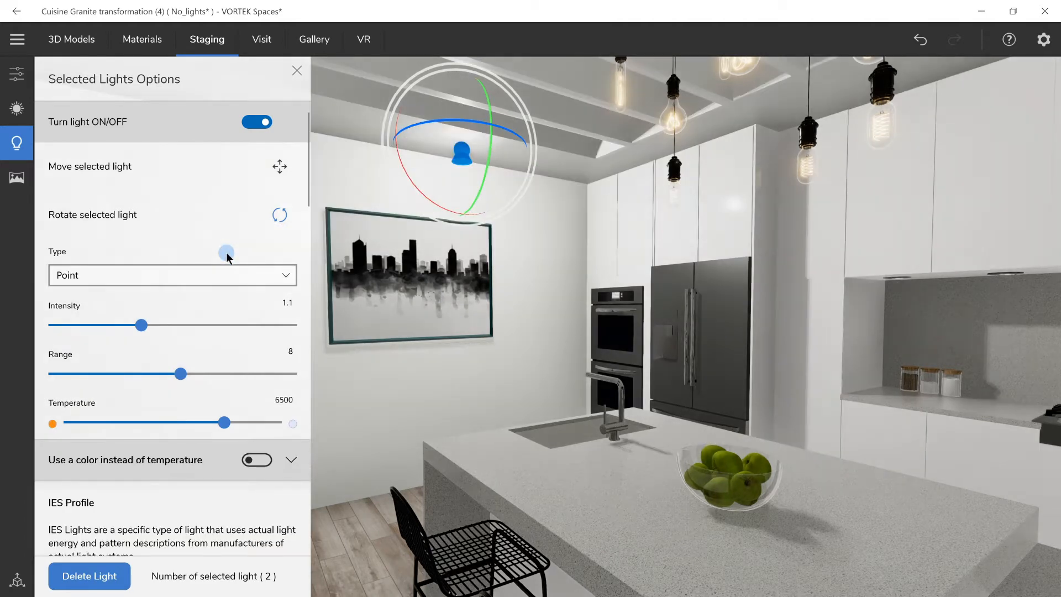
left_click(219, 277)
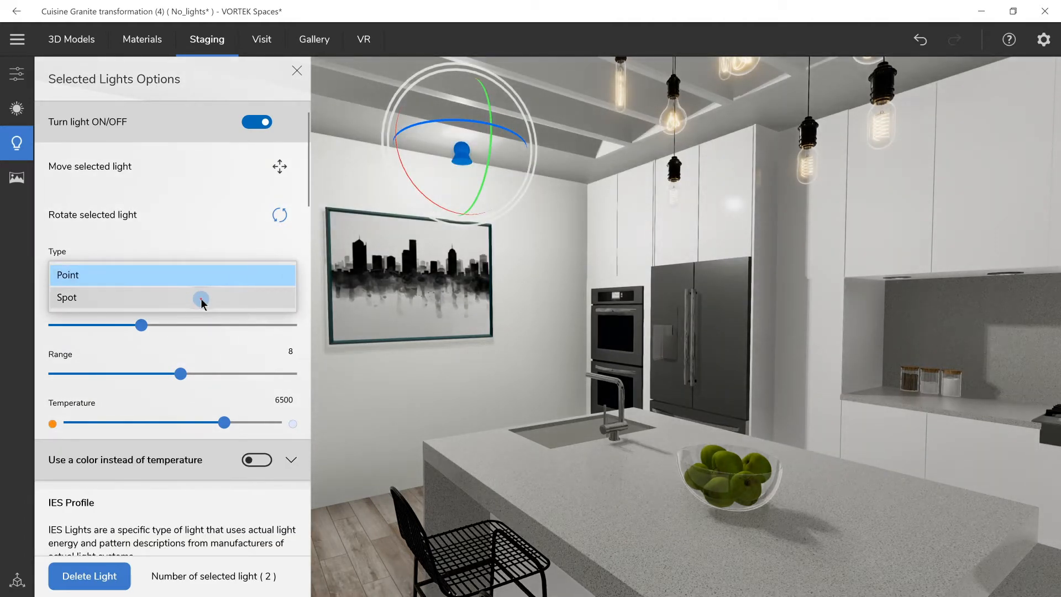
left_click(201, 298)
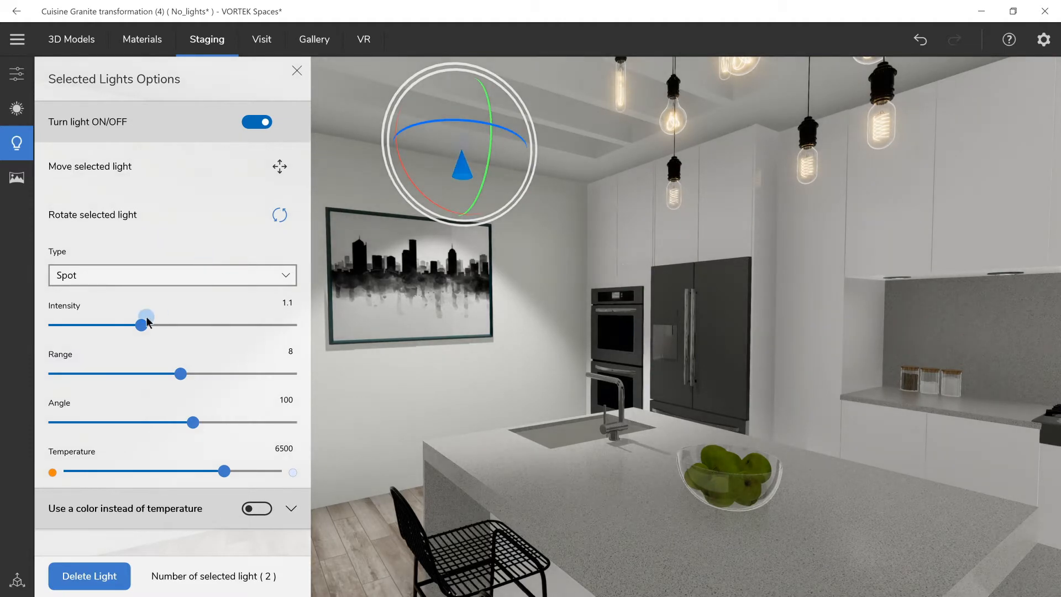
Set the picture's spot light to intensity 1.16 and range 7.92, and adjust its angle and temperature
mouse_move(146, 327)
left_mouse_down()
mouse_move(197, 327)
mouse_move(150, 327)
left_mouse_up()
mouse_move(180, 374)
left_mouse_down()
mouse_move(223, 373)
mouse_move(103, 369)
mouse_move(180, 376)
left_mouse_up()
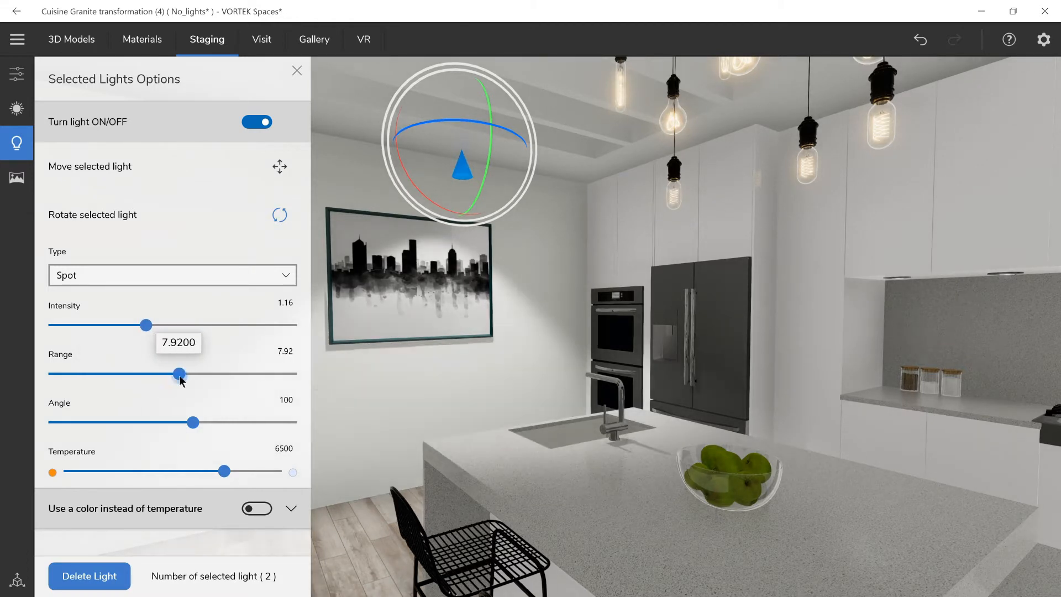
left_click_drag(387, 383, 525, 376)
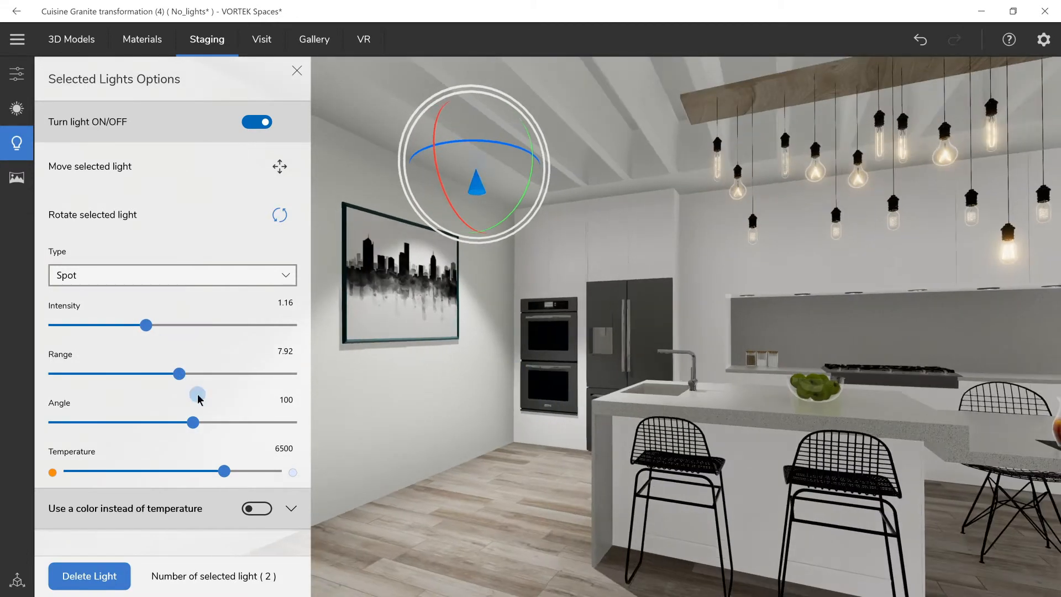
mouse_move(192, 422)
left_mouse_down()
mouse_move(243, 422)
mouse_move(184, 423)
mouse_move(208, 422)
left_mouse_up()
mouse_move(208, 470)
left_mouse_down()
mouse_move(196, 471)
mouse_move(225, 471)
left_mouse_up()
left_click(296, 73)
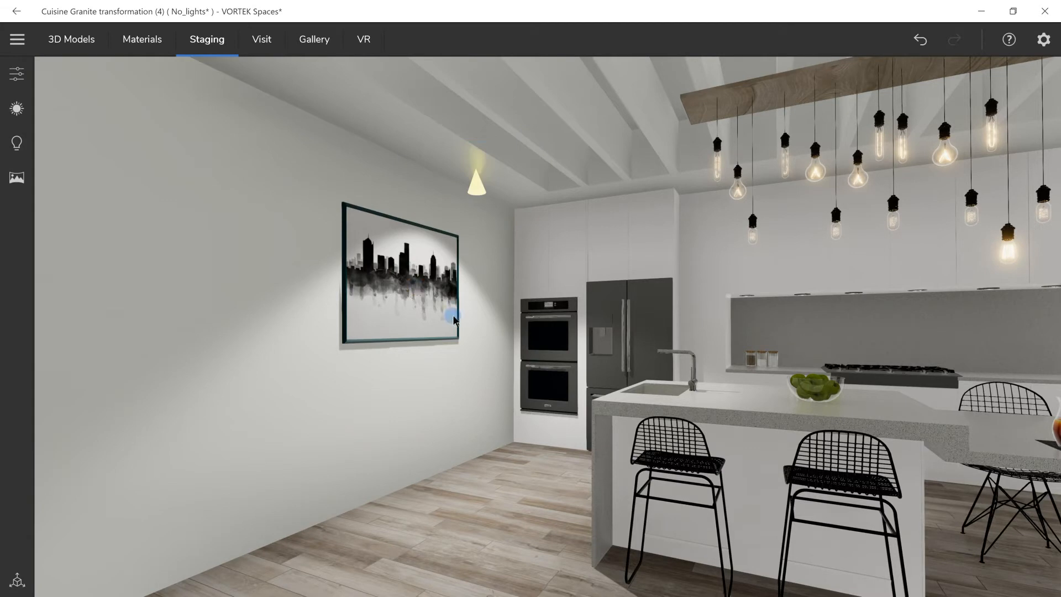
Place a row of six spot lights along the ceiling in front of the refrigerator and upper wall cabinets
left_click_drag(732, 298, 506, 297)
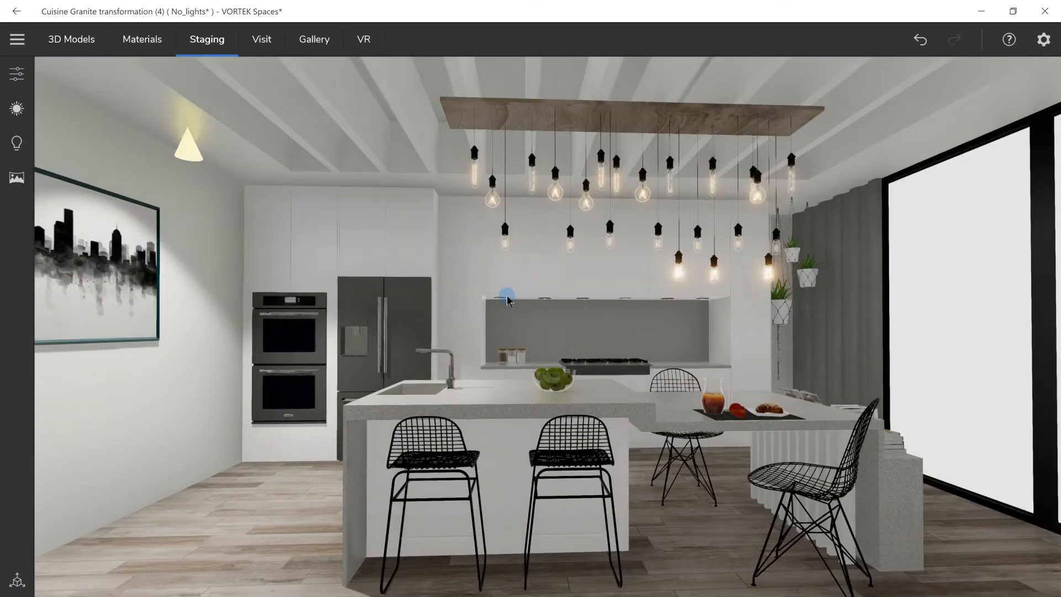
scroll(506, 296, "up", 4)
left_click_drag(443, 301, 337, 343)
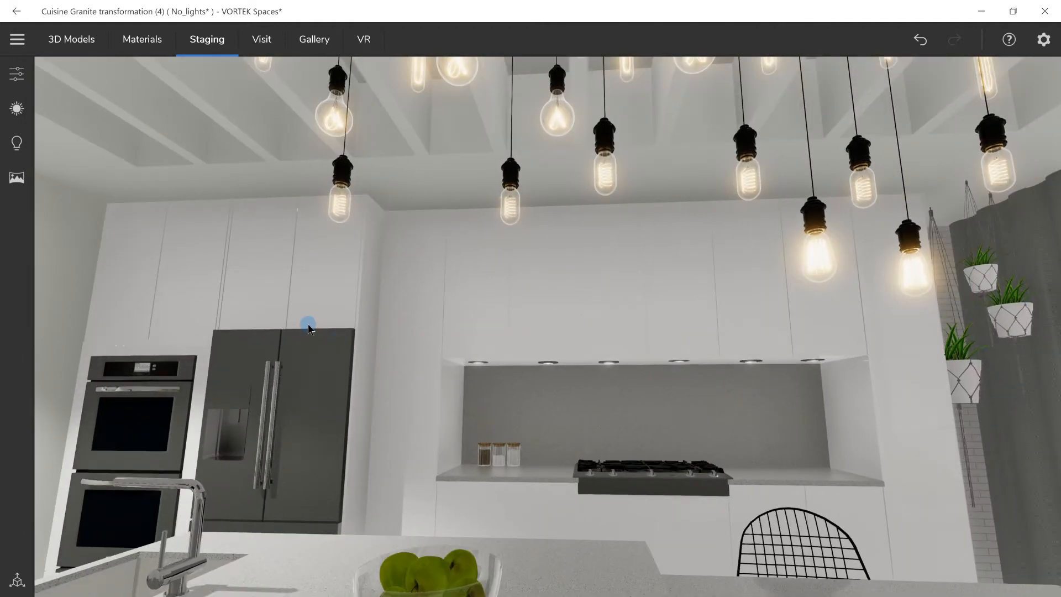
left_click(167, 184)
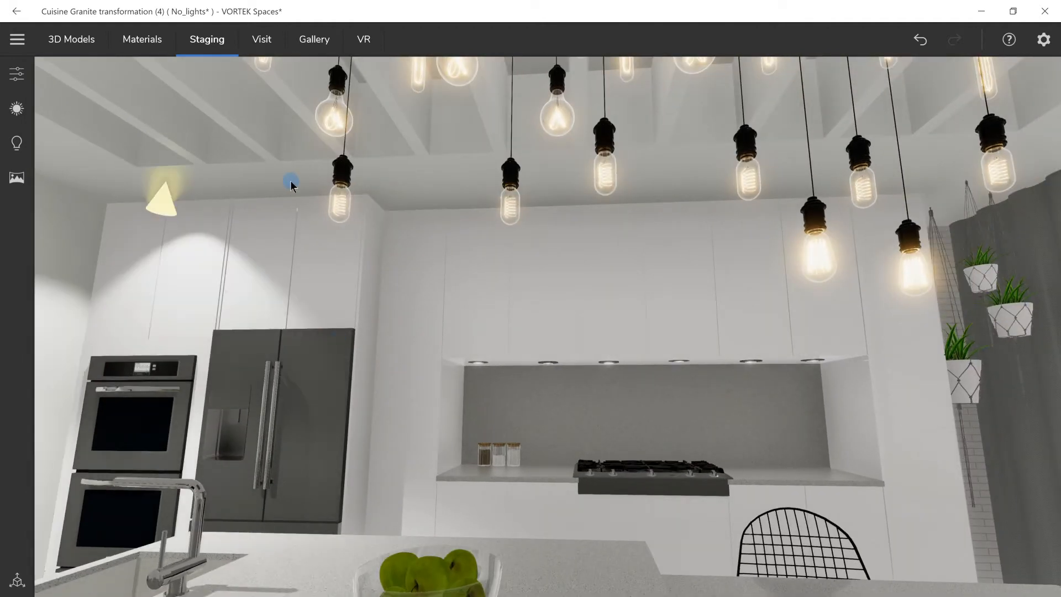
left_click(296, 174)
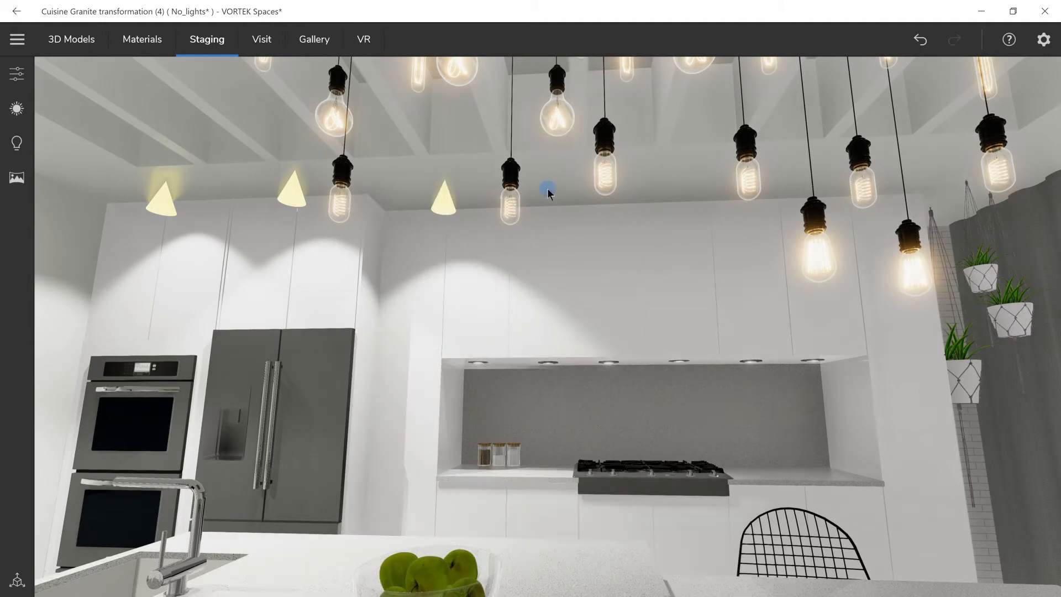
left_click(566, 193)
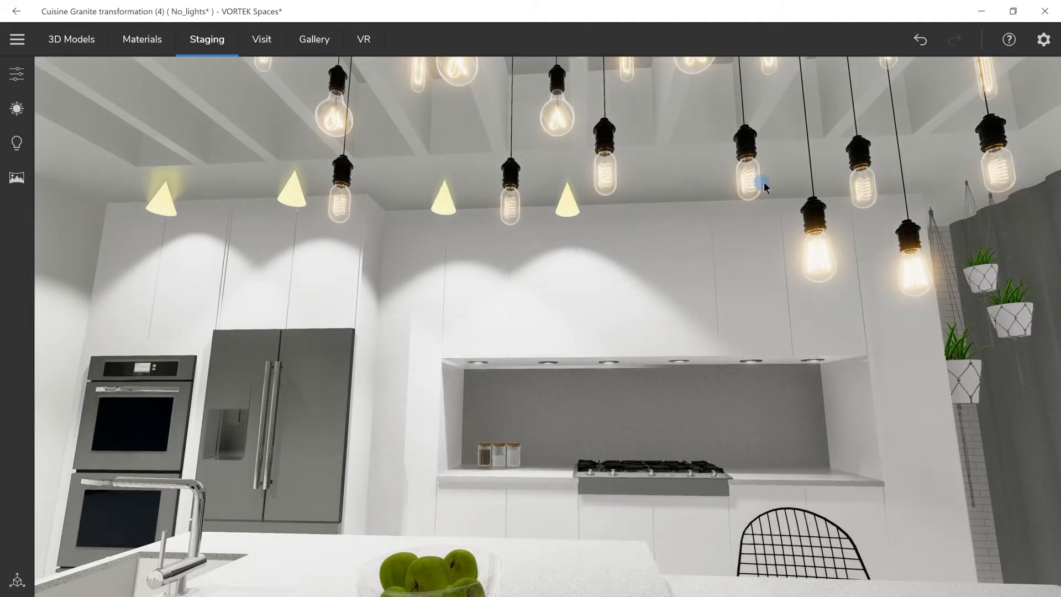
left_click(835, 176)
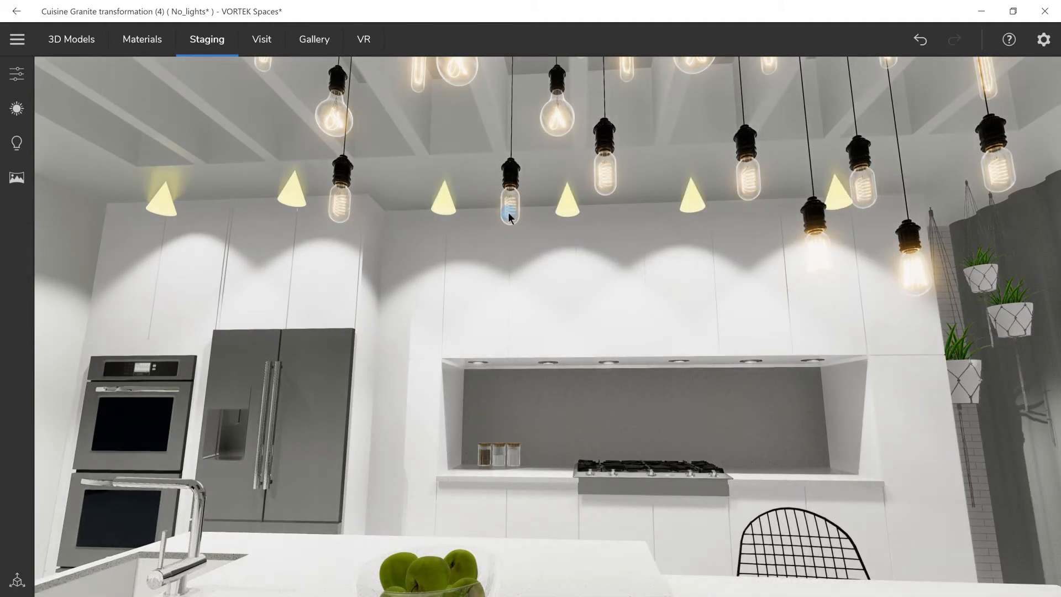
Select the row of ceiling spot lights and set intensity to 0.85, temperature to 5975 and range to 7.44
left_click(444, 206)
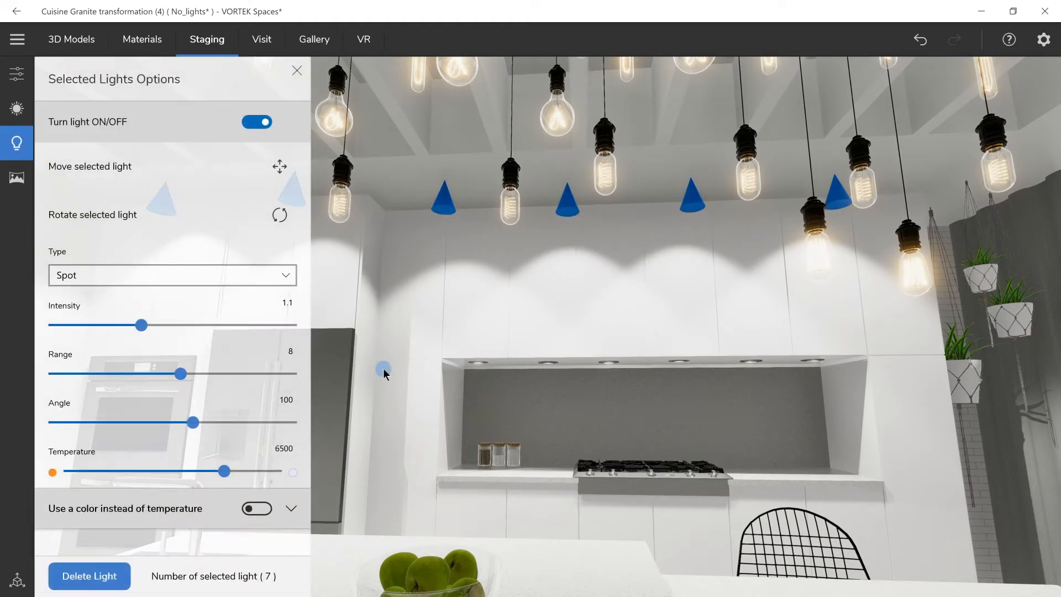
left_click_drag(473, 320, 332, 274)
left_click_drag(141, 326, 121, 326)
left_click_drag(224, 470, 207, 470)
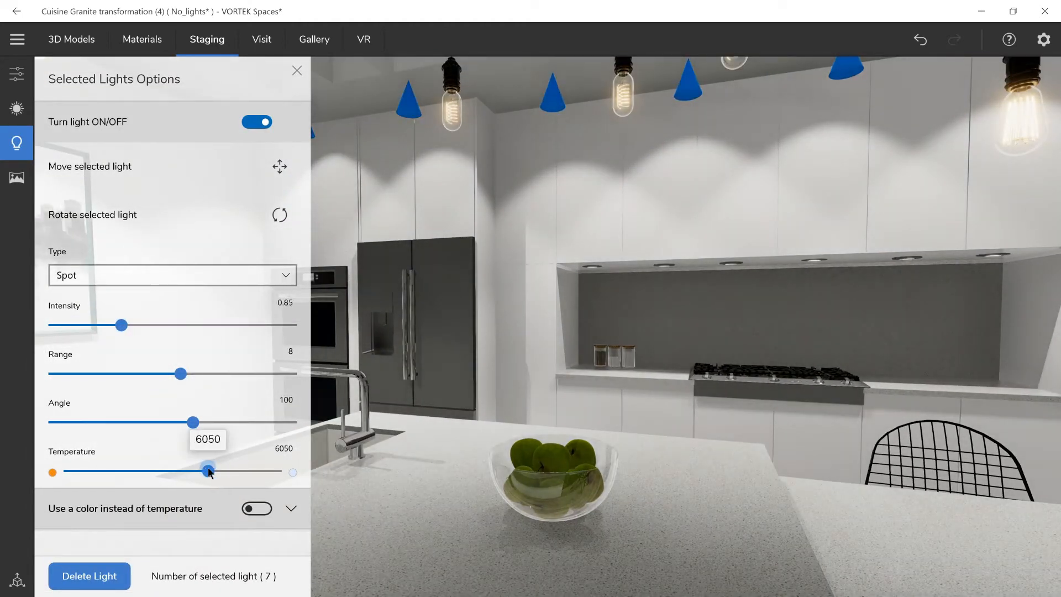
left_click_drag(177, 370, 169, 376)
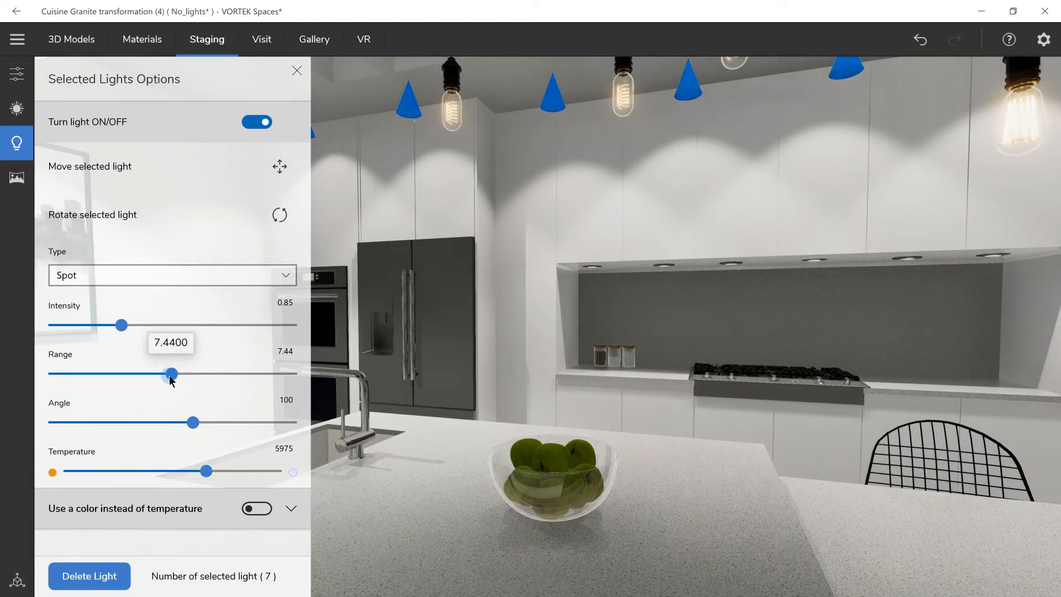
left_click(297, 71)
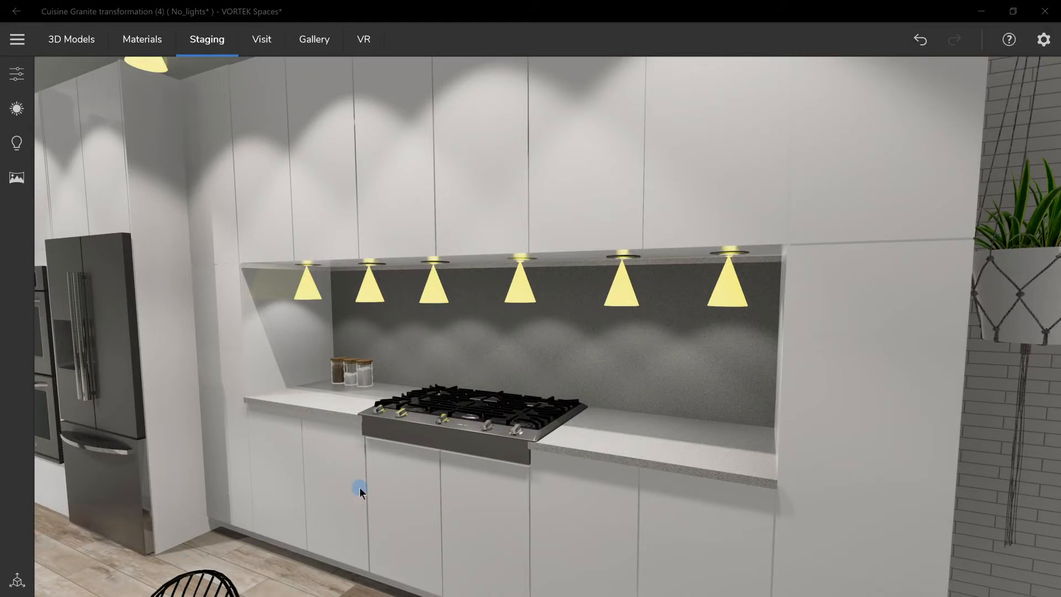
Select the row of lights under the cabinets above the cooktop and change their type to Point
left_click(433, 296)
left_click(215, 276)
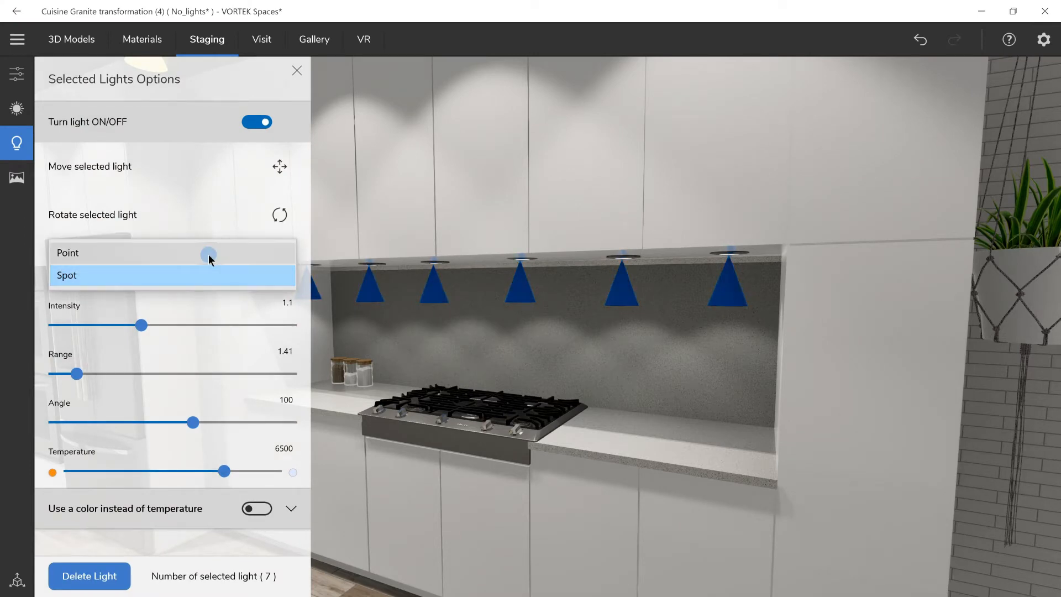
left_click(208, 255)
Try the IES profiles BEGA 6339 and BEGA 6690 on the under-cabinet lights, and settle on BEGA 6340
scroll(178, 359, "down", 3)
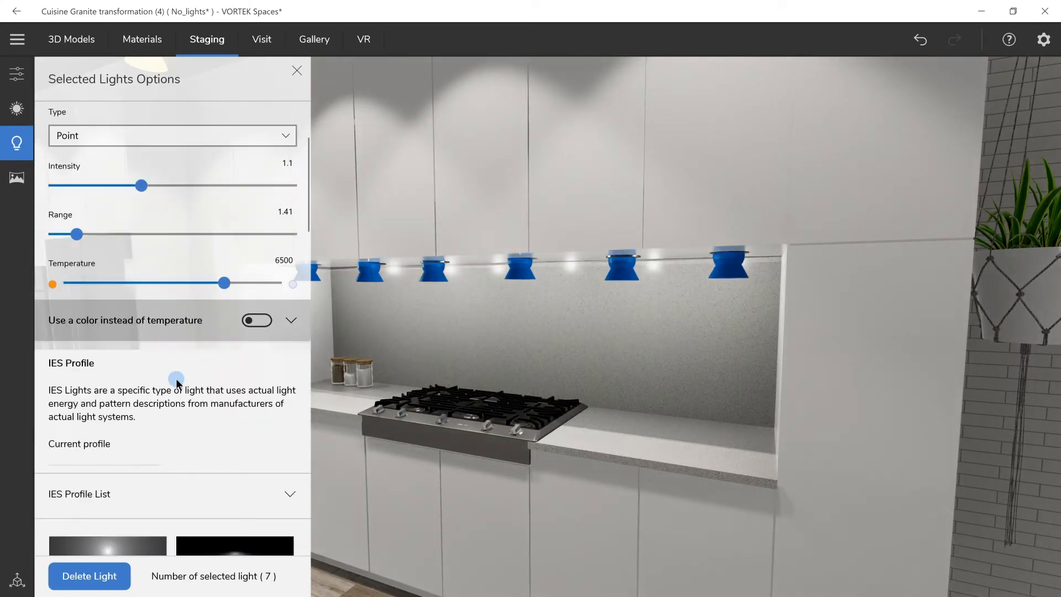
scroll(176, 379, "down", 6)
left_click(229, 166)
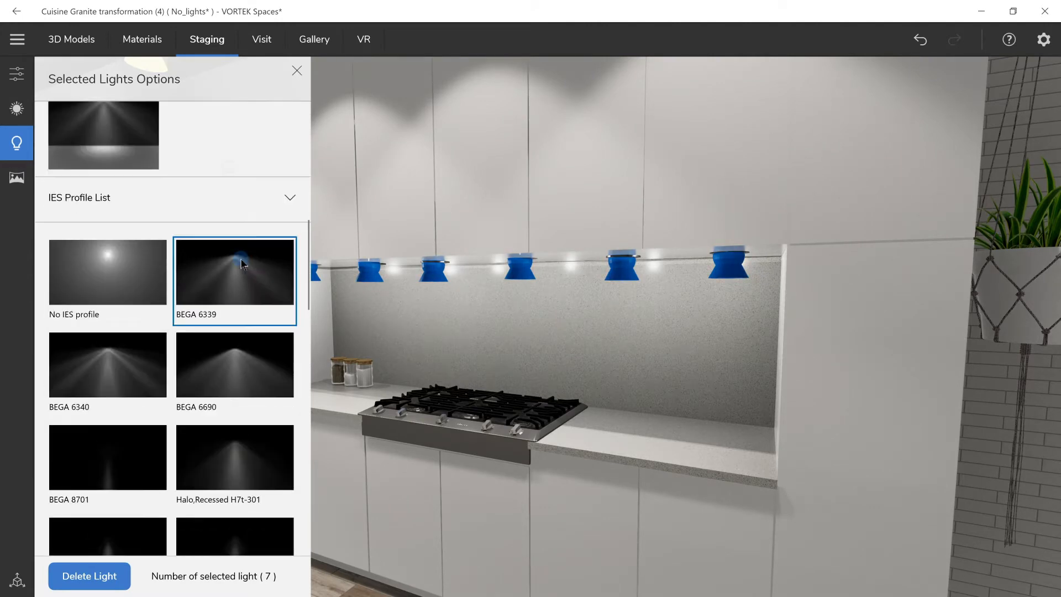
left_click(234, 367)
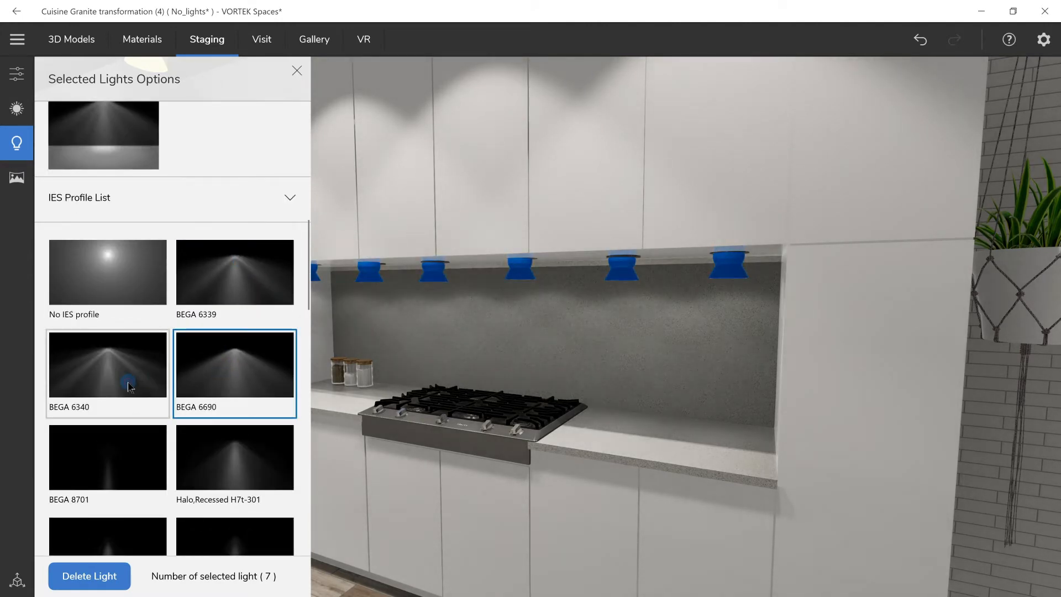
left_click(128, 386)
Set the under-cabinet lights' temperature to 6000 and close their options
scroll(128, 387, "up", 5)
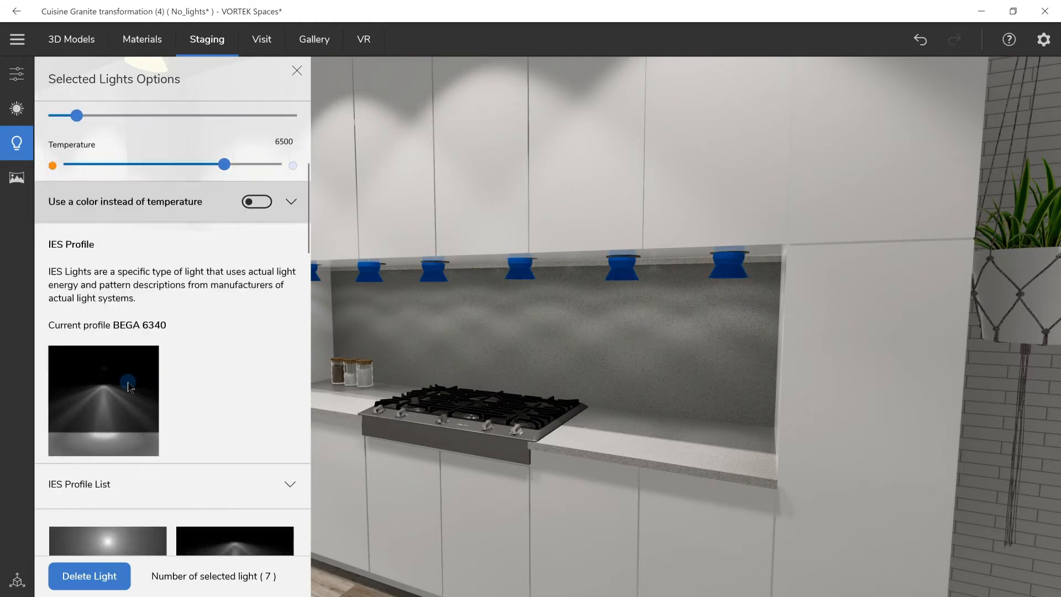
scroll(128, 386, "up", 1)
left_click_drag(220, 223, 207, 220)
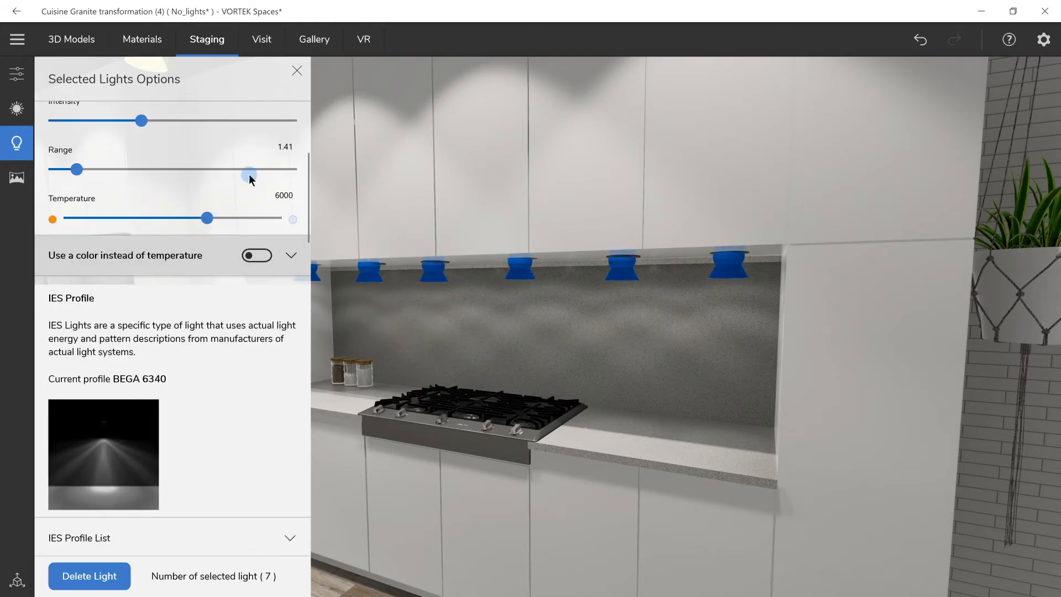
left_click(299, 73)
Place two new lights on the underside of the wooden pendant board above the island
left_click_drag(463, 352, 724, 330)
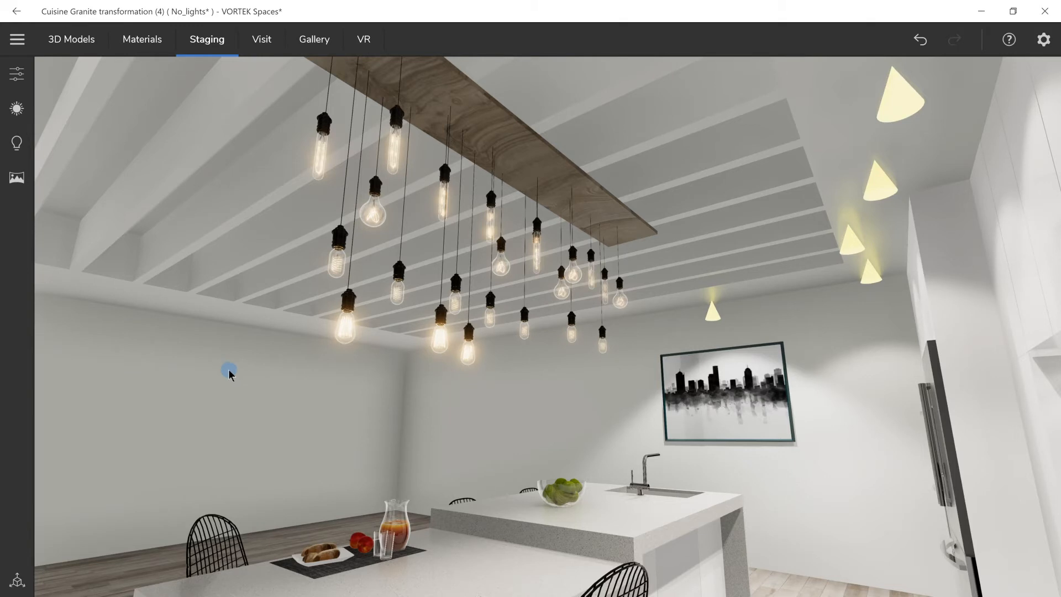
left_click(430, 95)
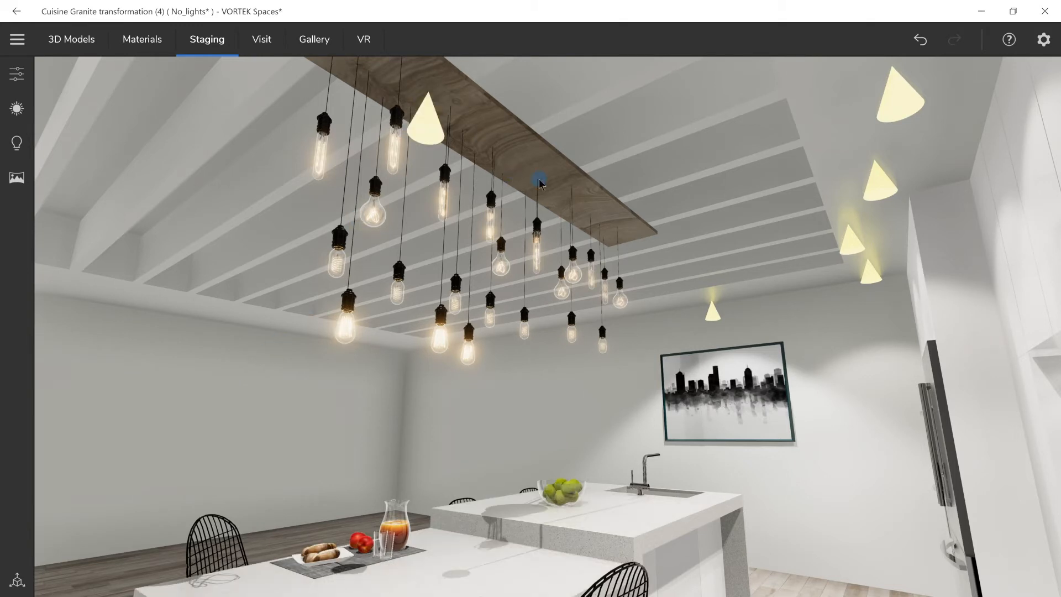
left_click(582, 208)
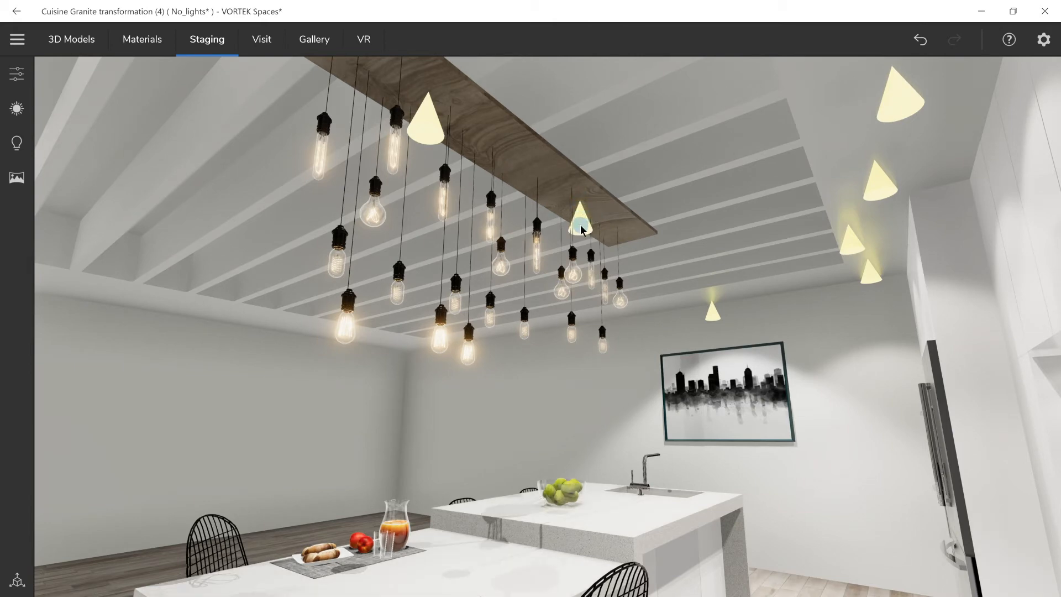
Change the lights on the wooden pendant board to Point type and lower them to among the hanging bulbs
left_click(581, 227)
left_click(130, 274)
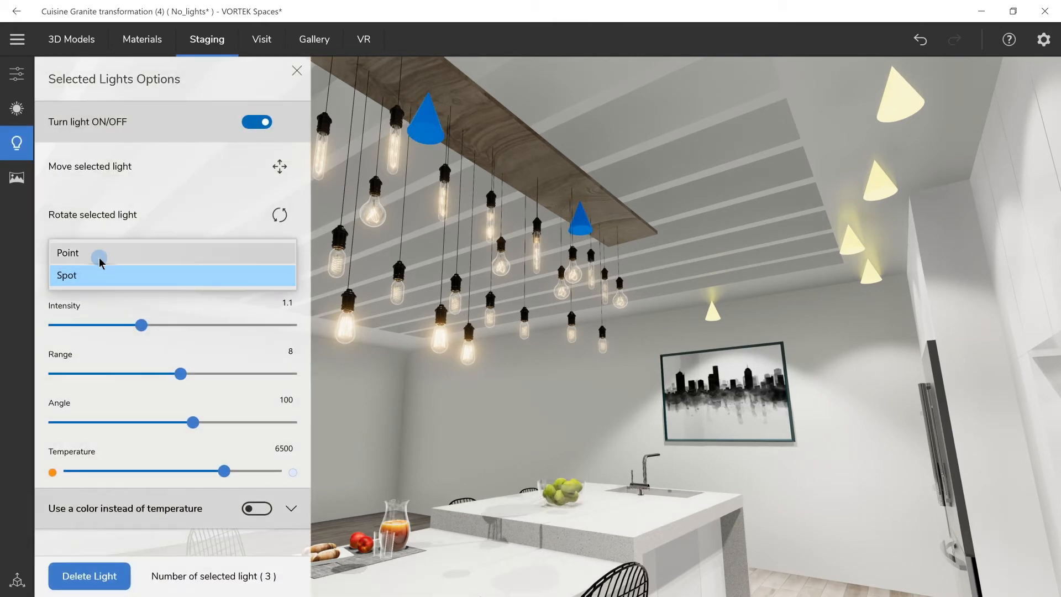
left_click(105, 255)
left_click(280, 166)
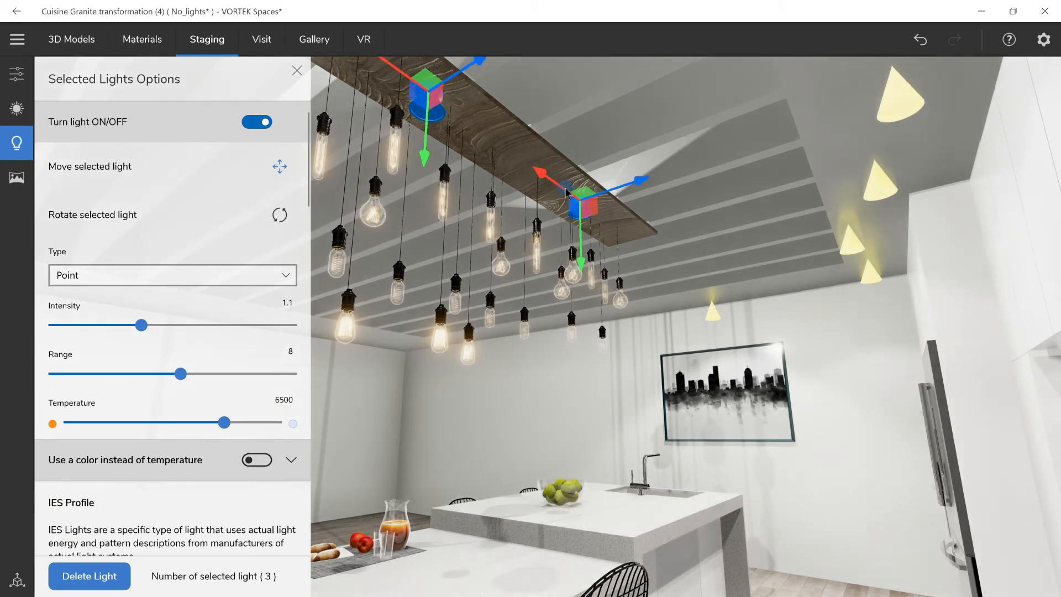
left_click_drag(580, 270, 581, 369)
left_click_drag(450, 381, 462, 369)
Set the pendant lights' intensity to 0.53, range to 5.19 and temperature to 4700, and close their options
left_click_drag(140, 326, 93, 329)
left_click_drag(180, 374, 136, 381)
left_click_drag(185, 423, 162, 423)
left_click_drag(82, 324, 82, 324)
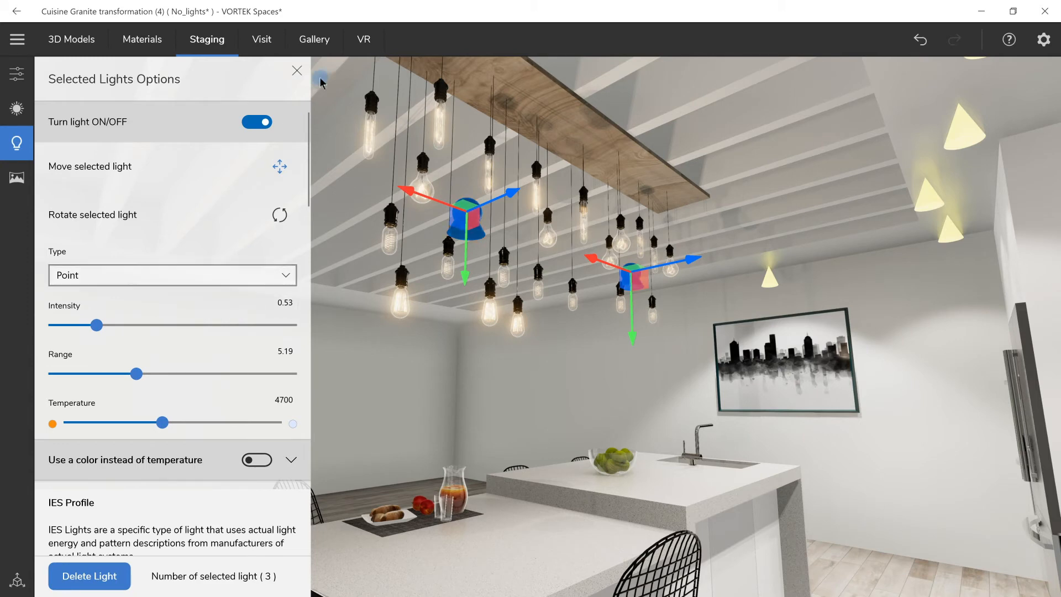
left_click(297, 70)
left_click(355, 262)
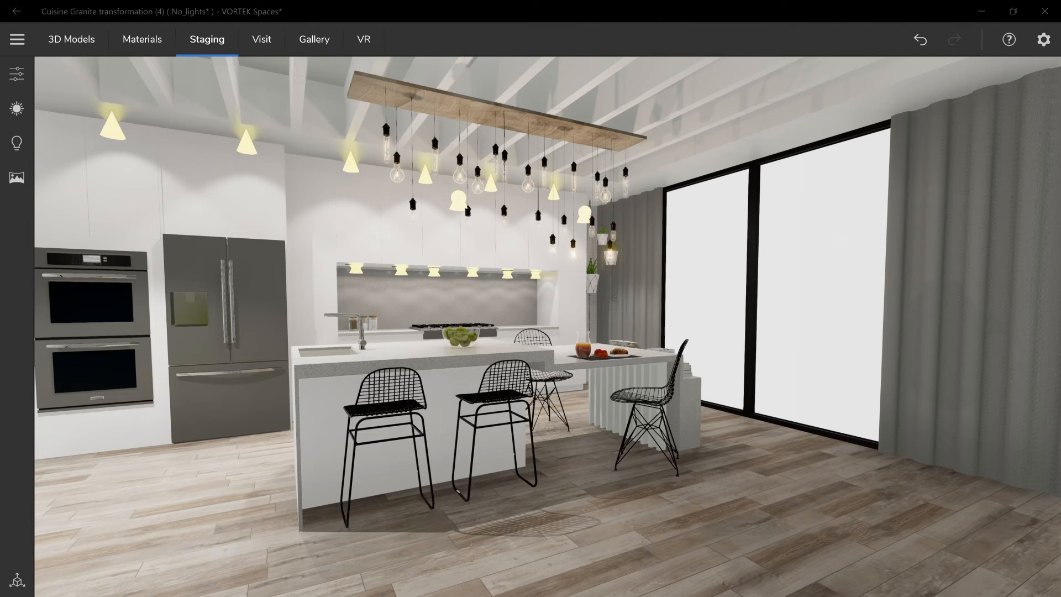
Set the sun's direction to 115, elevation to 31, temperature to 6300 and intensity to 0.88, and close the ambient light settings
left_click(17, 109)
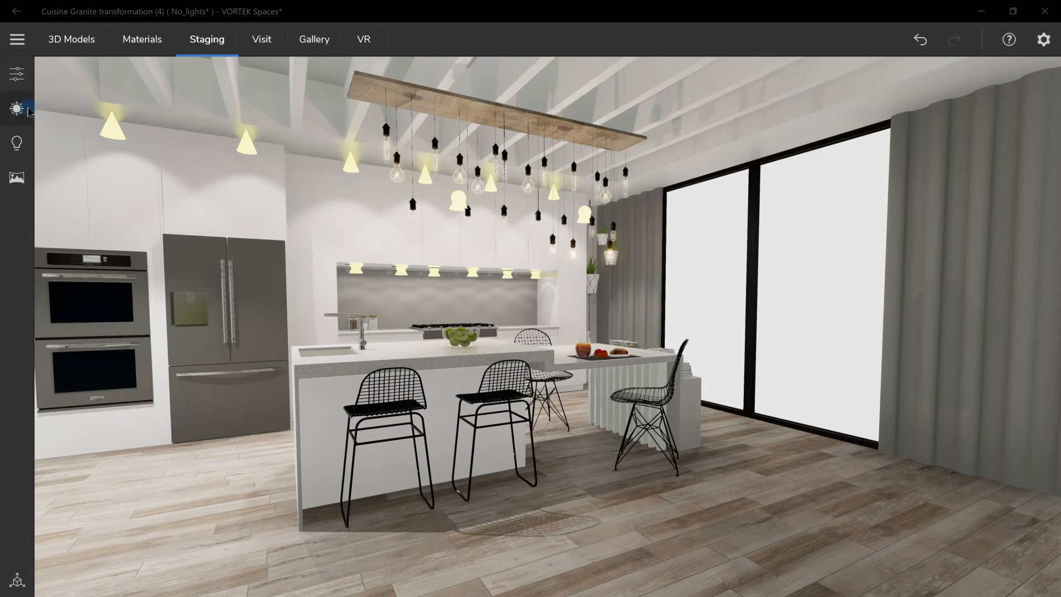
left_click(78, 163)
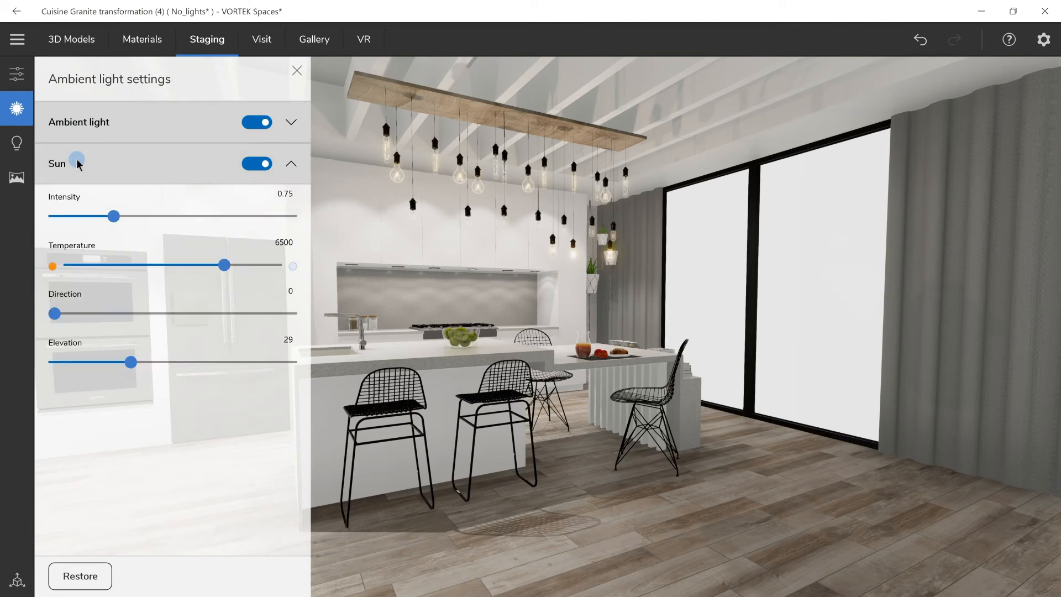
left_click_drag(75, 320, 129, 324)
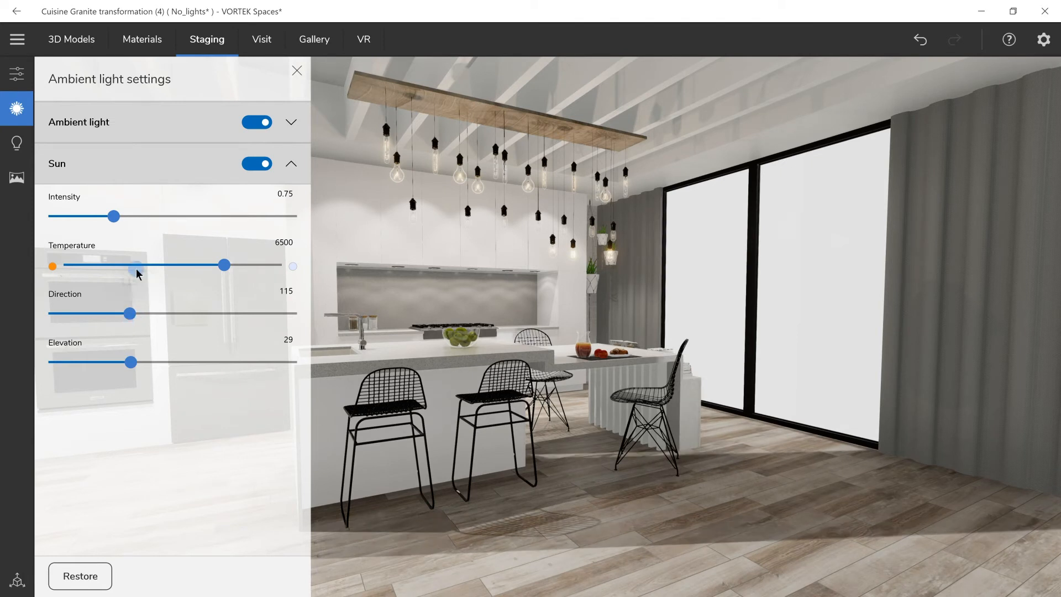
left_click_drag(130, 362, 159, 366)
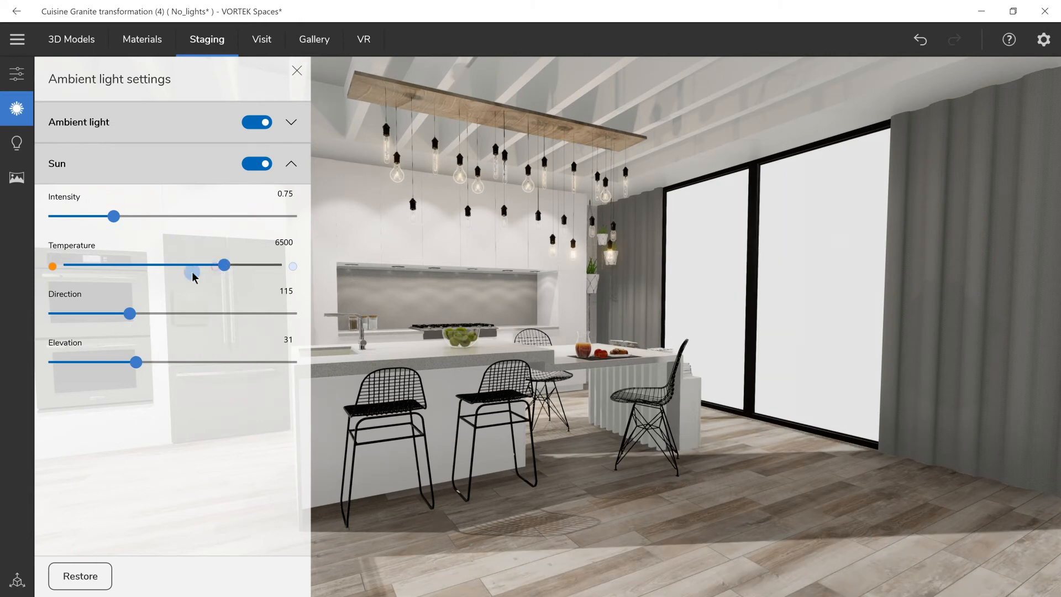
left_click_drag(190, 271, 220, 272)
mouse_move(117, 217)
left_mouse_down()
mouse_move(218, 216)
mouse_move(91, 218)
mouse_move(124, 217)
left_mouse_up()
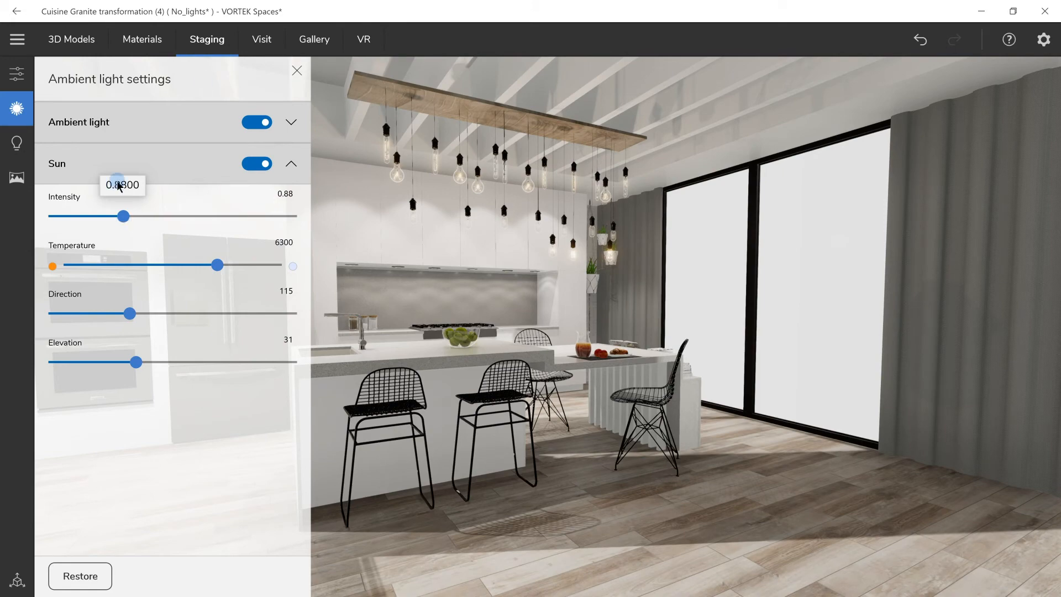
left_click(296, 70)
scroll(461, 284, "up", 3)
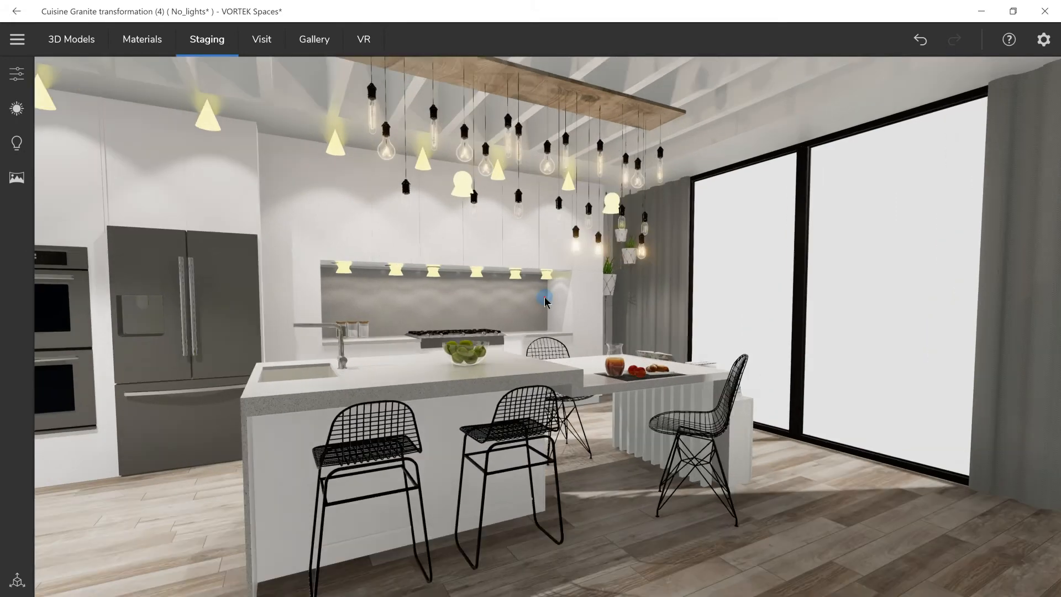
Apply the Sunny Vondelpark skybox as the view outside the kitchen's large windows
left_click_drag(366, 267, 72, 244)
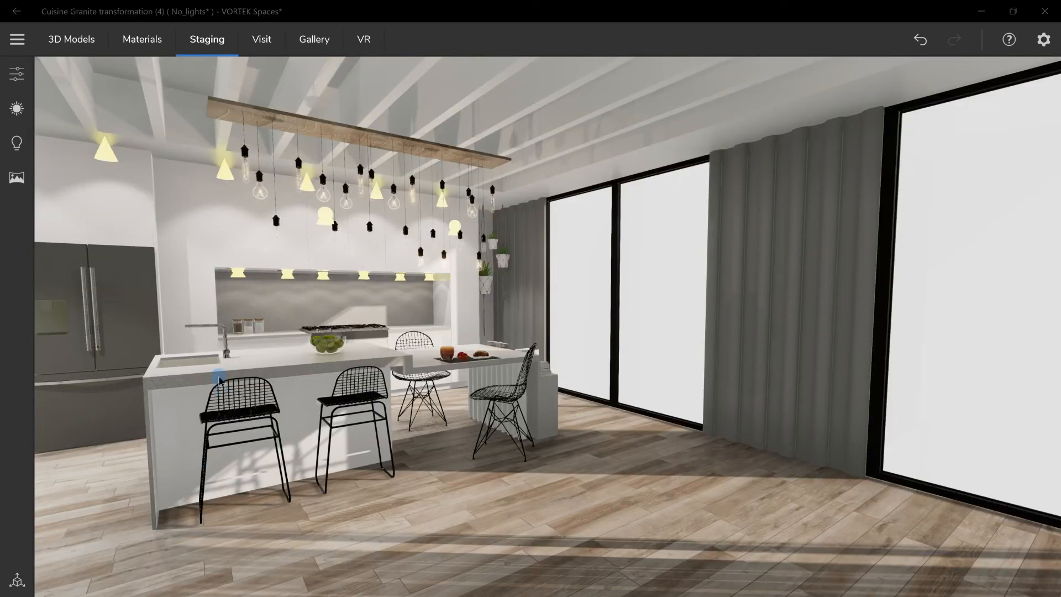
left_click(16, 176)
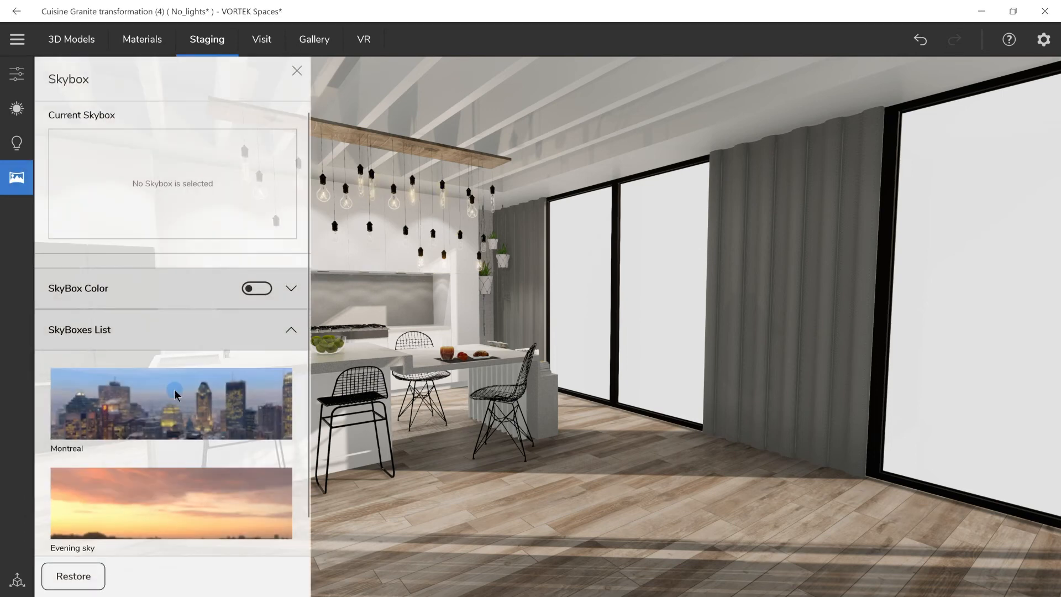
scroll(176, 406, "down", 10)
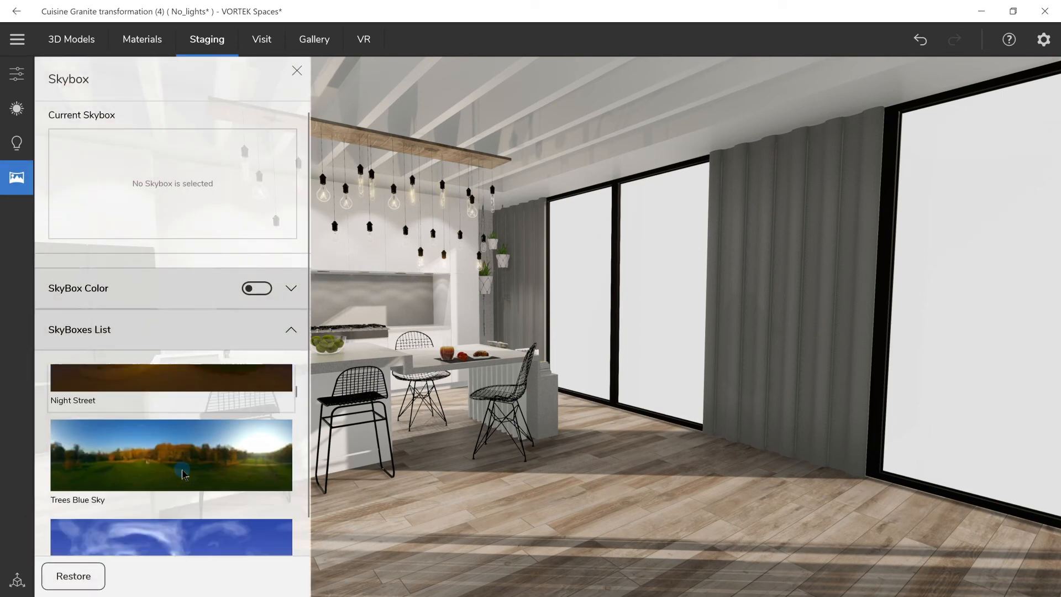
scroll(183, 474, "down", 6)
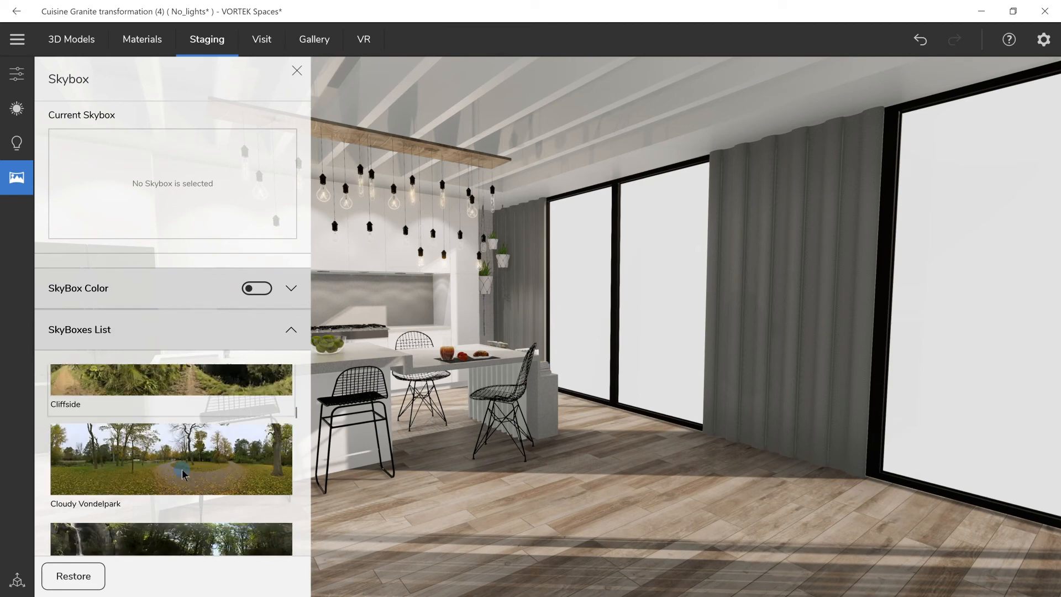
scroll(183, 473, "down", 8)
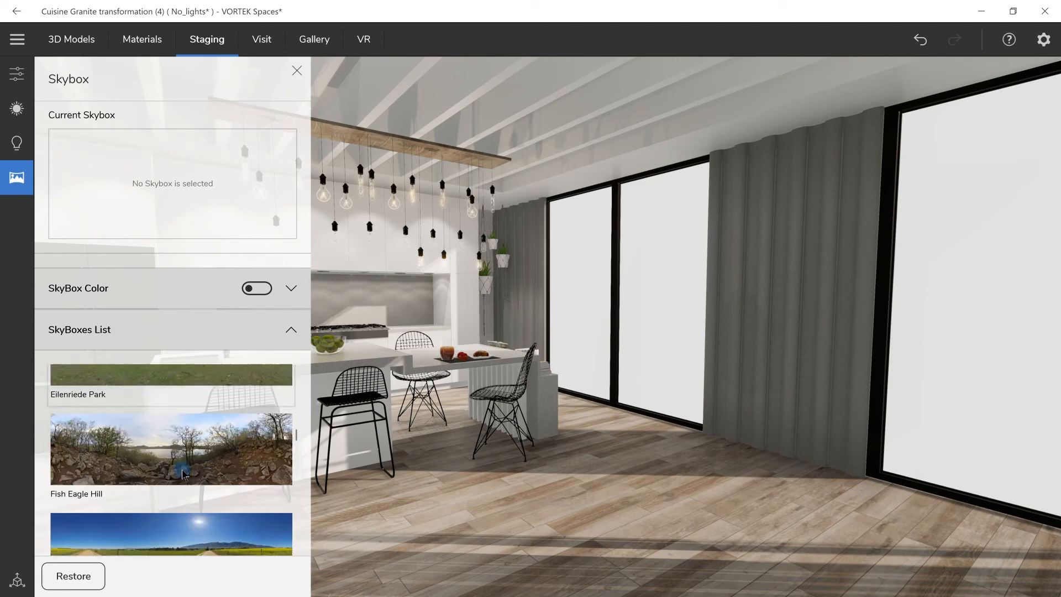
scroll(183, 473, "down", 8)
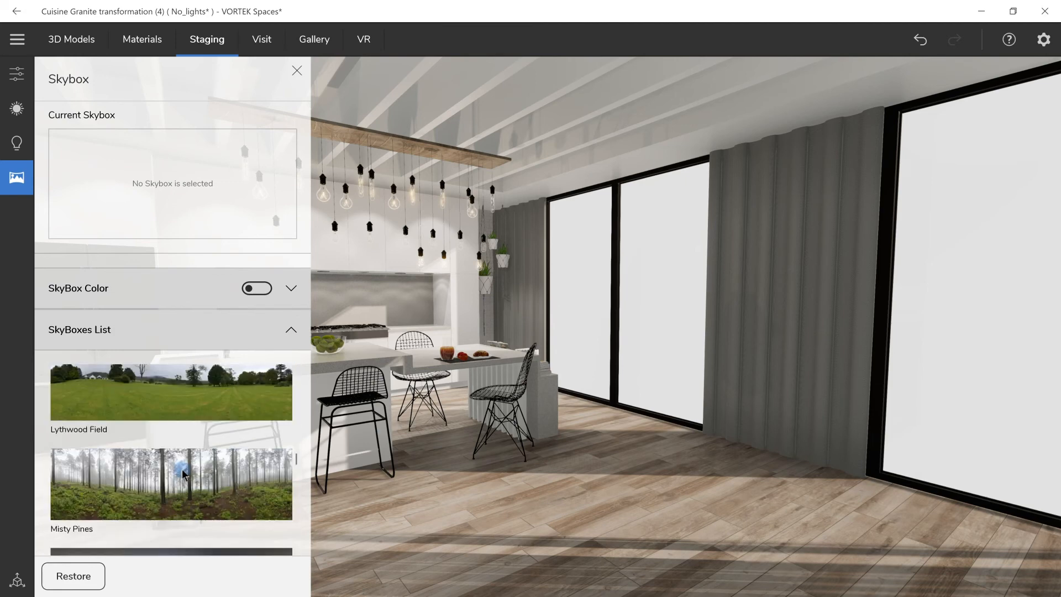
scroll(183, 474, "down", 8)
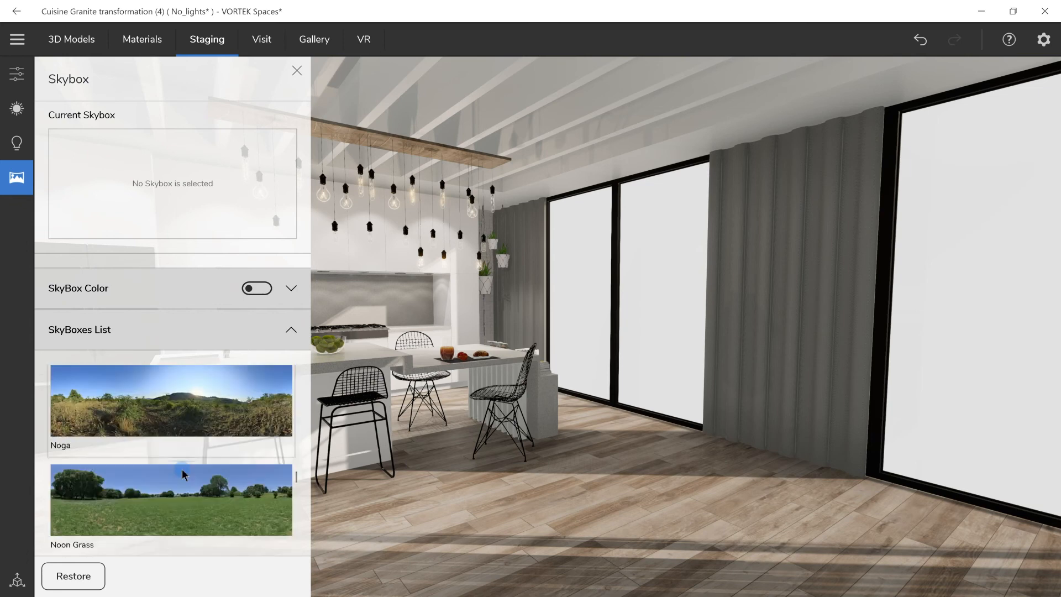
scroll(183, 473, "down", 2)
scroll(182, 470, "down", 6)
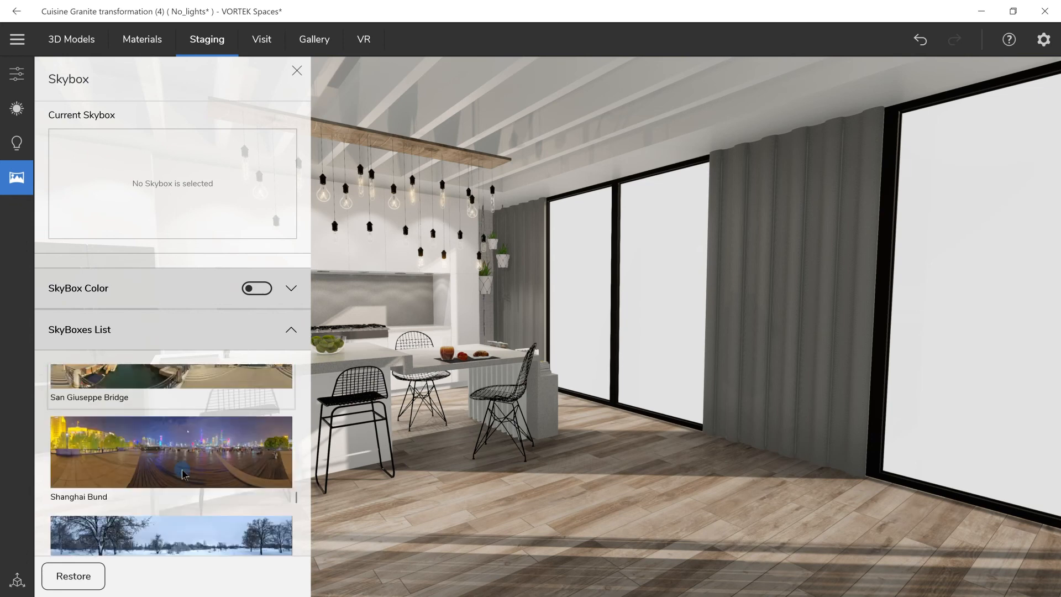
left_click(190, 509)
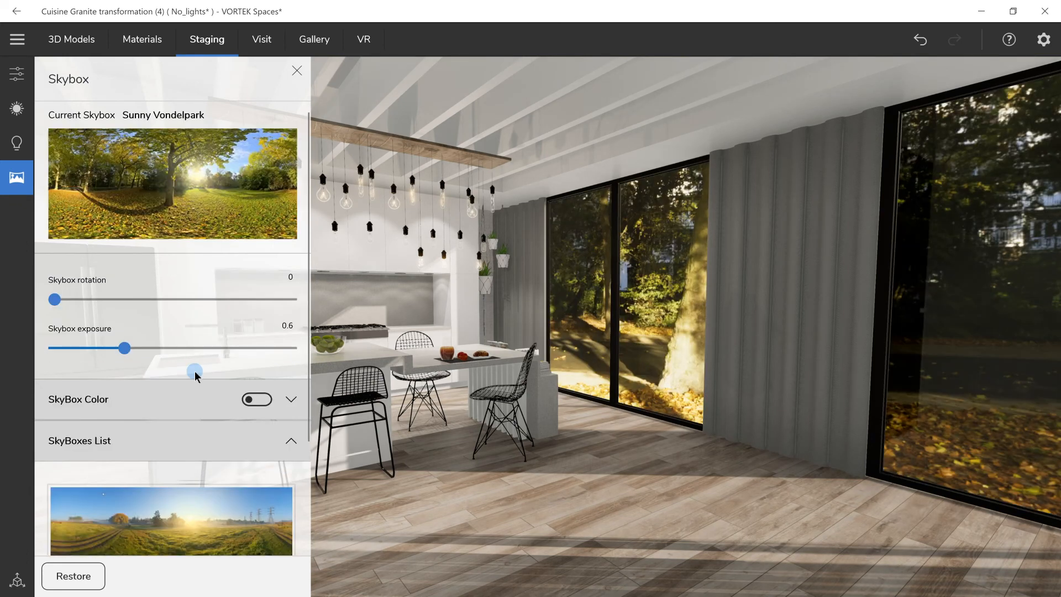
Set the skybox rotation to 152 and its exposure to 0.7, and close the skybox settings
left_click_drag(75, 300, 155, 299)
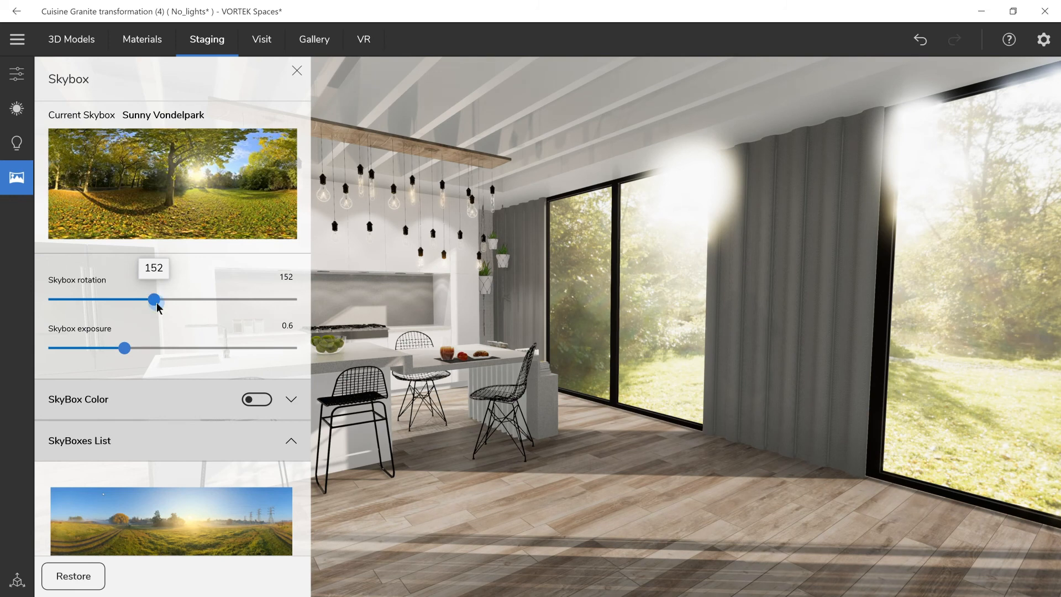
mouse_move(153, 348)
left_mouse_down()
mouse_move(181, 352)
mouse_move(137, 352)
left_mouse_up()
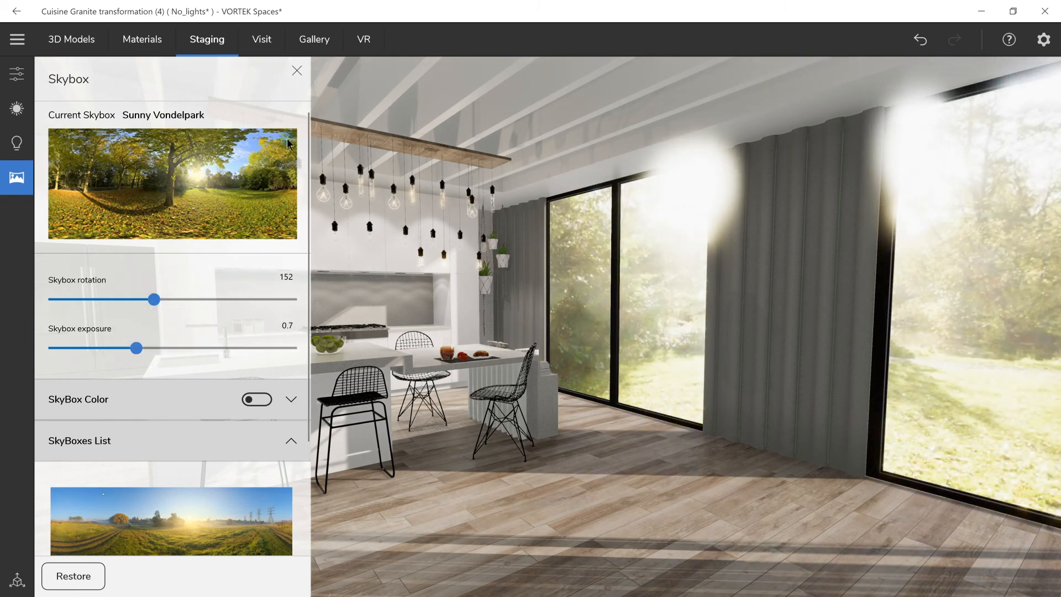
left_click(298, 78)
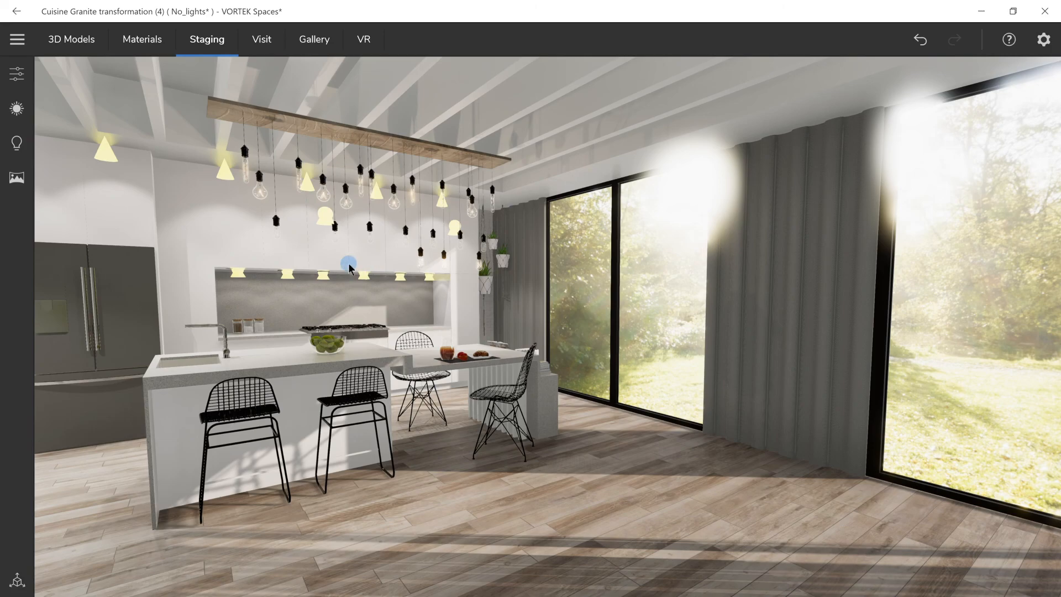